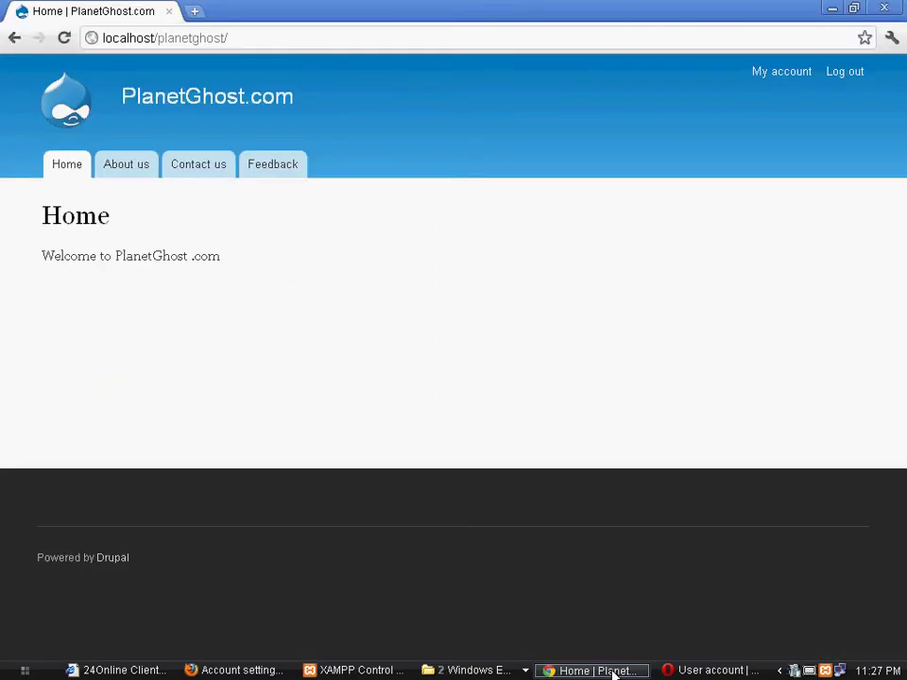
# Log out and open the Create new account form to inspect its Username and E-mail fields
pyautogui.click(856, 72)
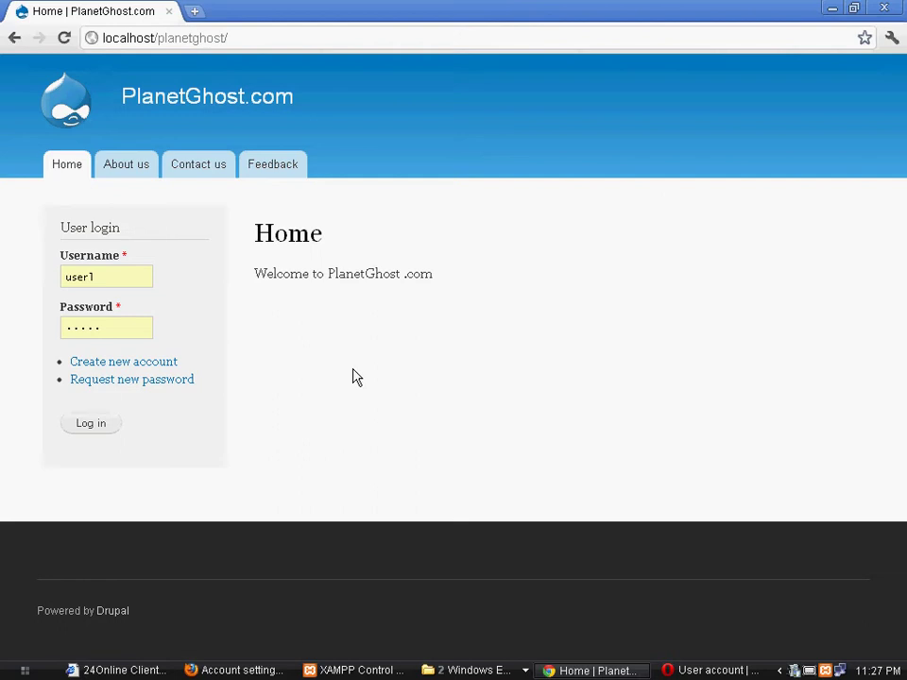
pyautogui.click(152, 364)
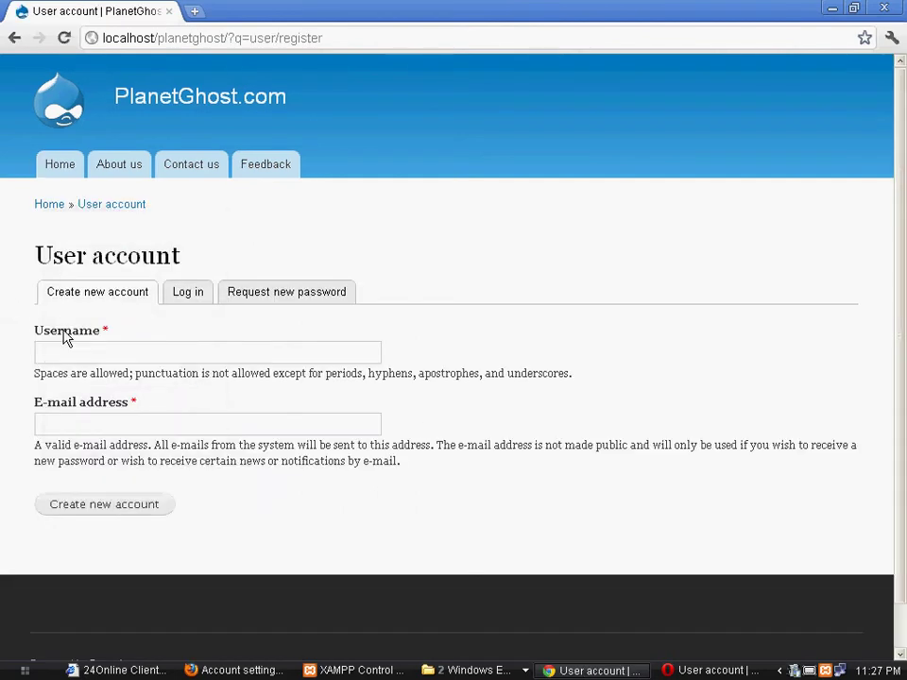
pyautogui.click(85, 349)
pyautogui.click(110, 416)
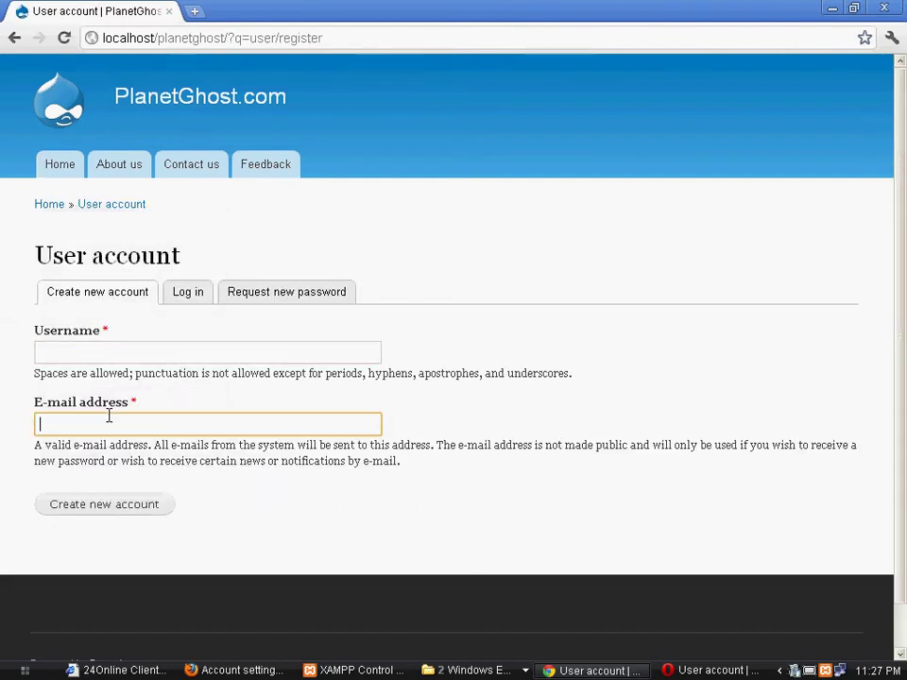
pyautogui.click(110, 351)
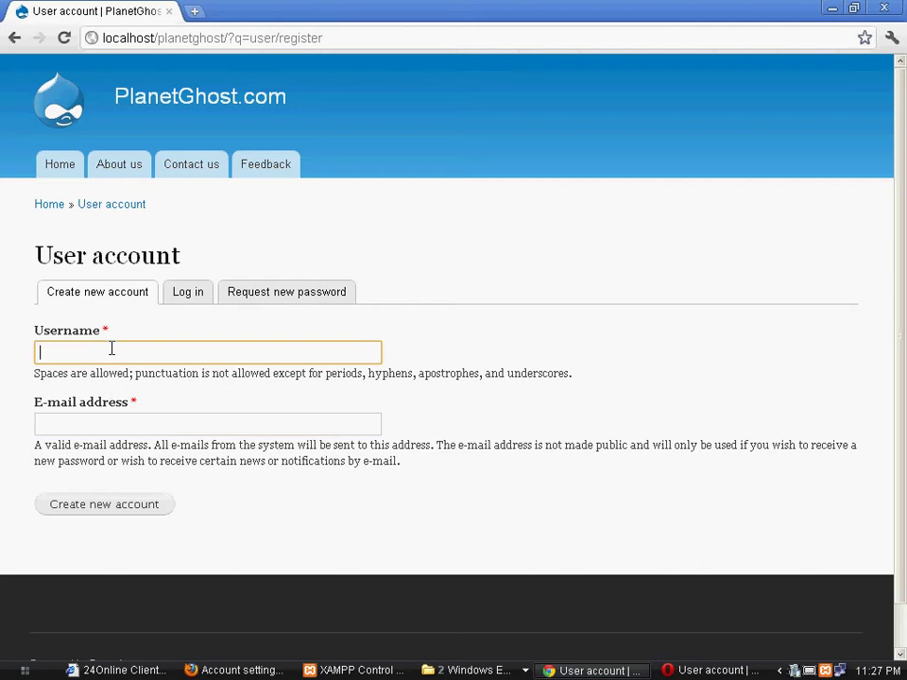
pyautogui.click(116, 425)
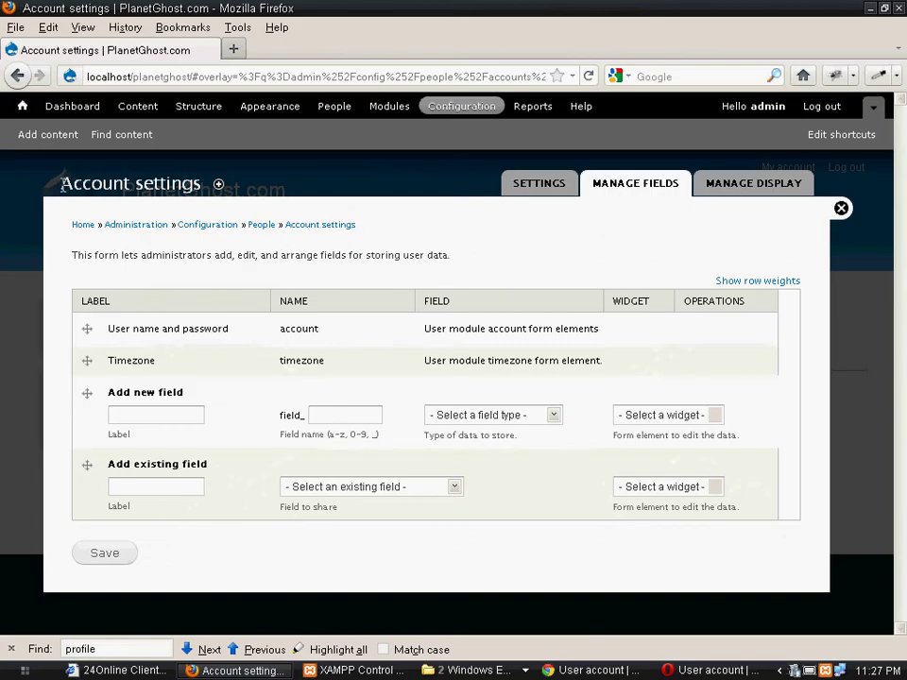
# Go to Configuration > Account settings > Manage fields and start labelling a new field
pyautogui.click(441, 107)
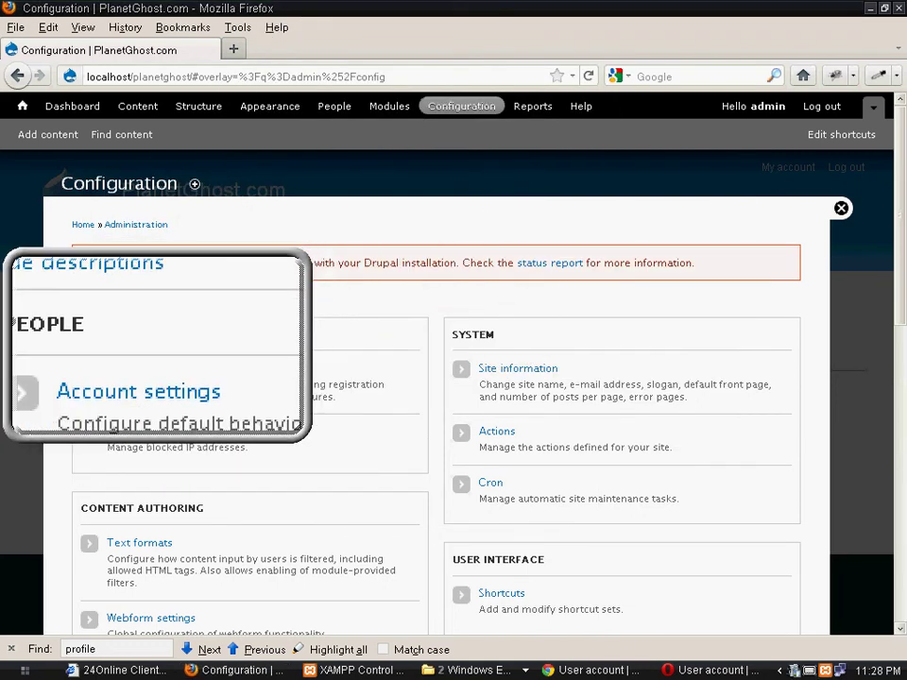
pyautogui.click(160, 372)
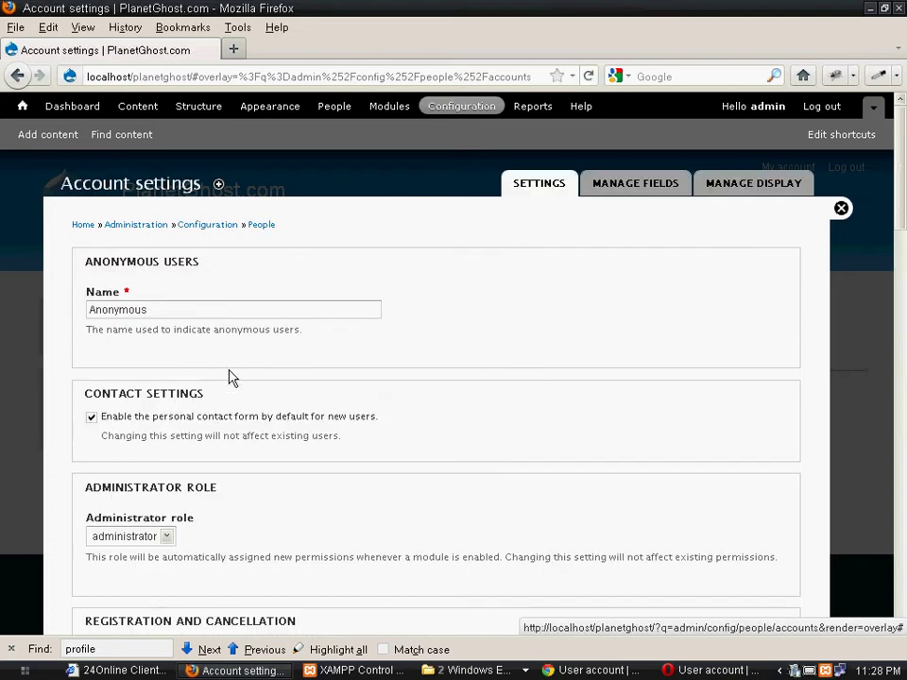
pyautogui.click(825, 671)
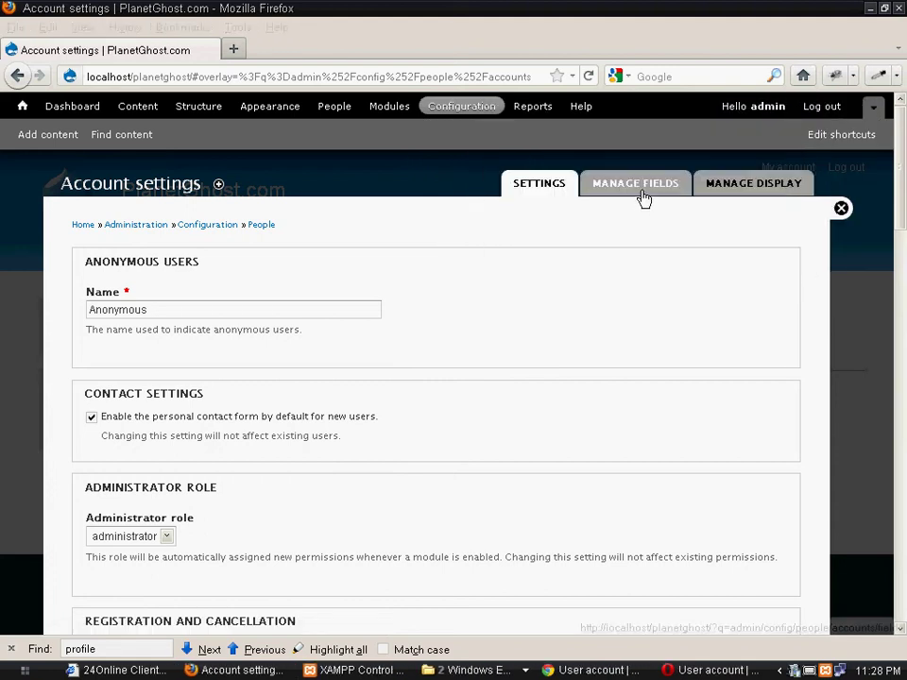
pyautogui.click(642, 195)
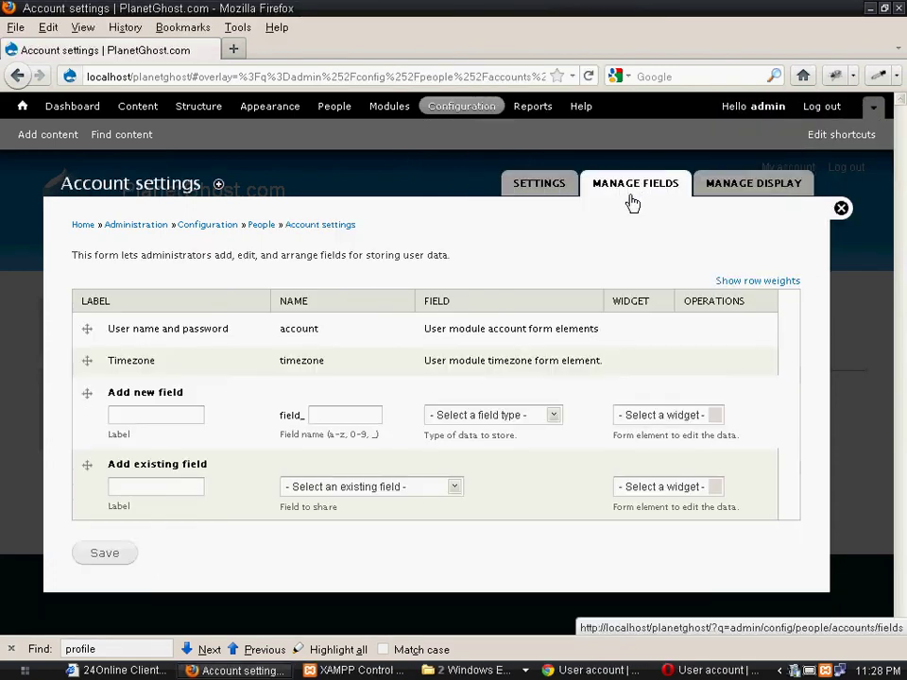
pyautogui.click(149, 413)
pyautogui.write('First')
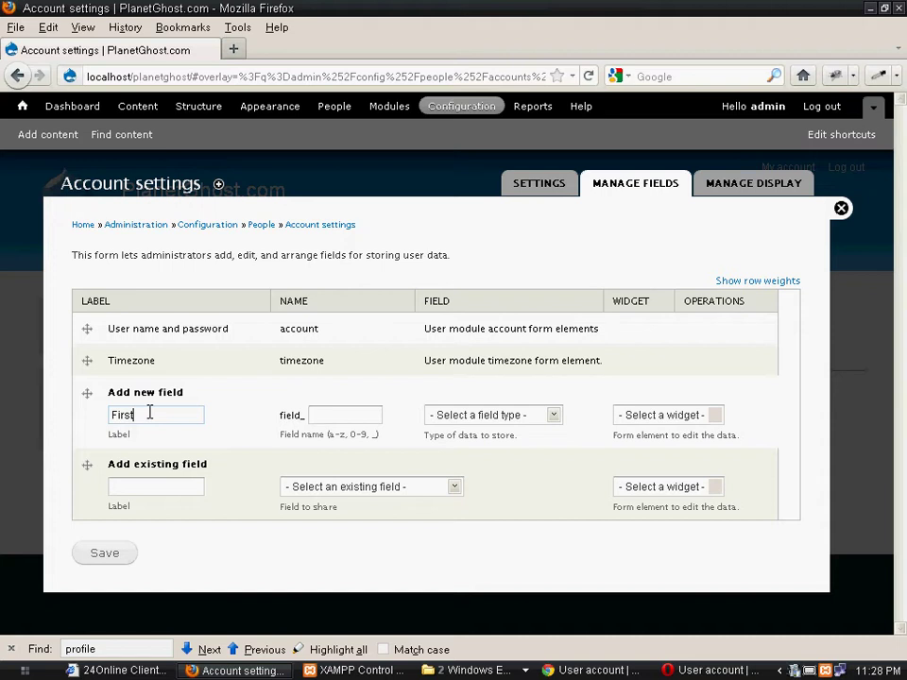
# Add a Text field 'Full Name' with machine name field_name and the Text field widget
pyautogui.write('Name')
pyautogui.press('BackSpace')
pyautogui.press('BackSpace')
pyautogui.press('BackSpace')
pyautogui.write('ull')
pyautogui.click(331, 413)
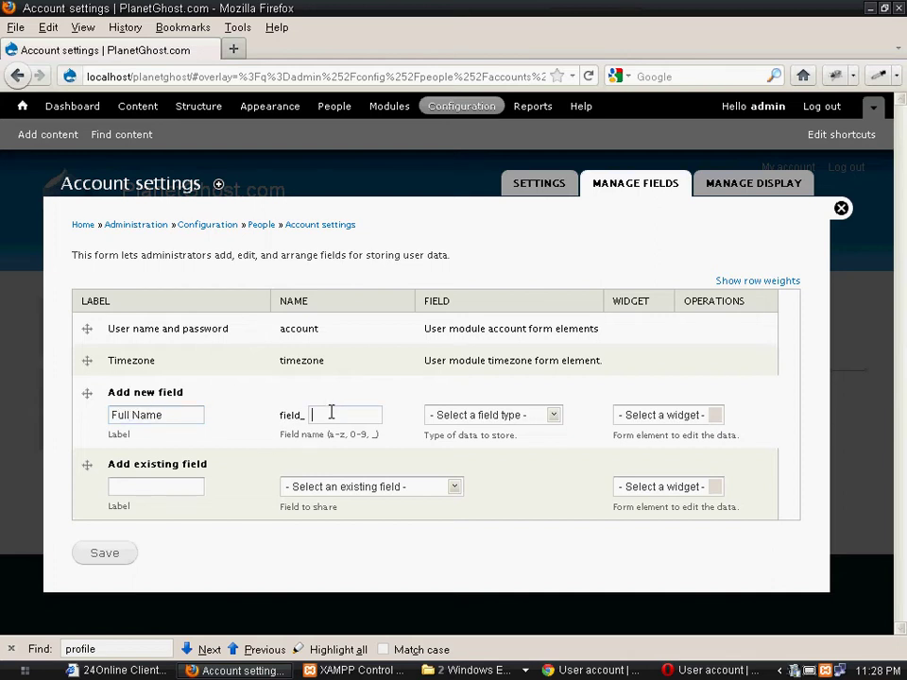
pyautogui.write('name')
pyautogui.click(530, 416)
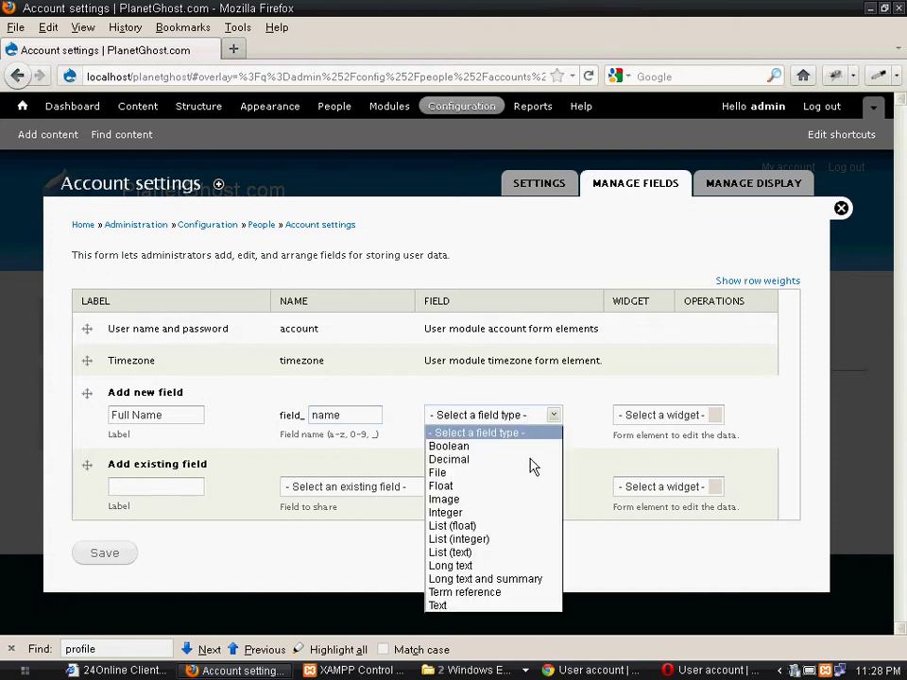
pyautogui.click(496, 605)
pyautogui.click(667, 420)
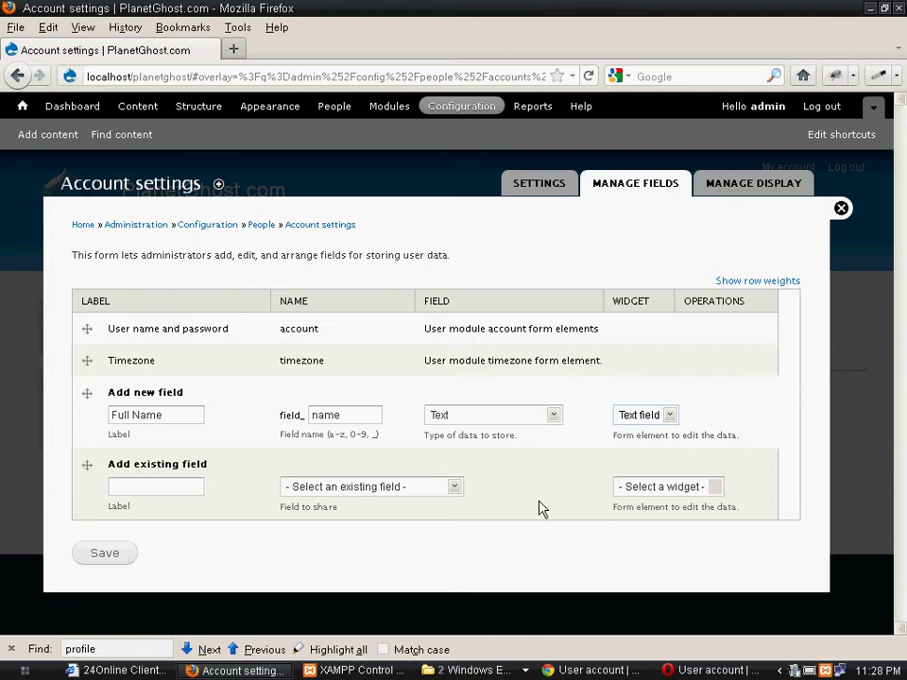
pyautogui.click(109, 557)
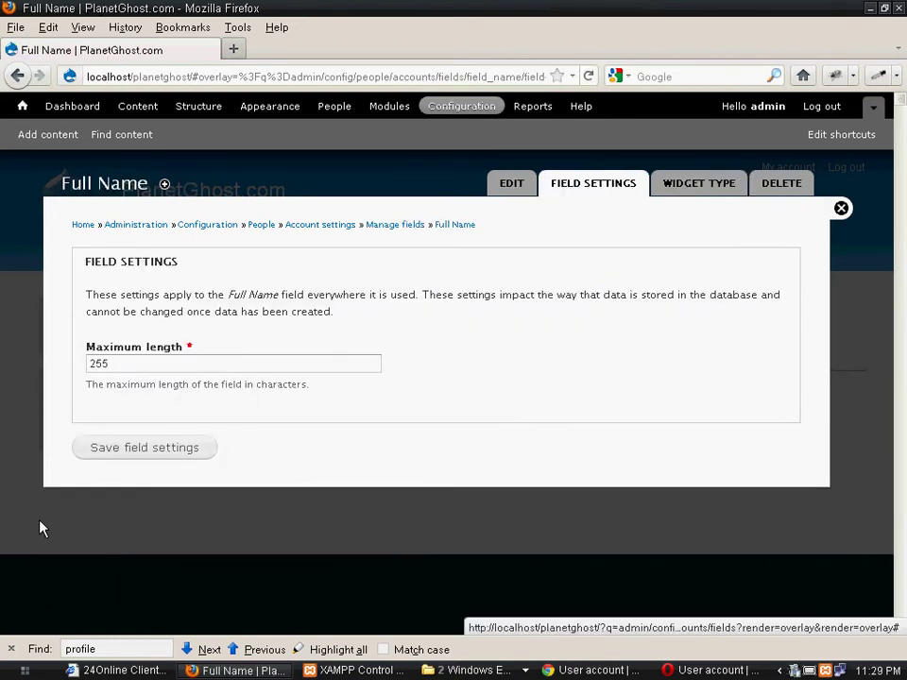
# Save Full Name's 255-character maximum length, then save its plain-text, size-60, not-required settings
pyautogui.click(117, 450)
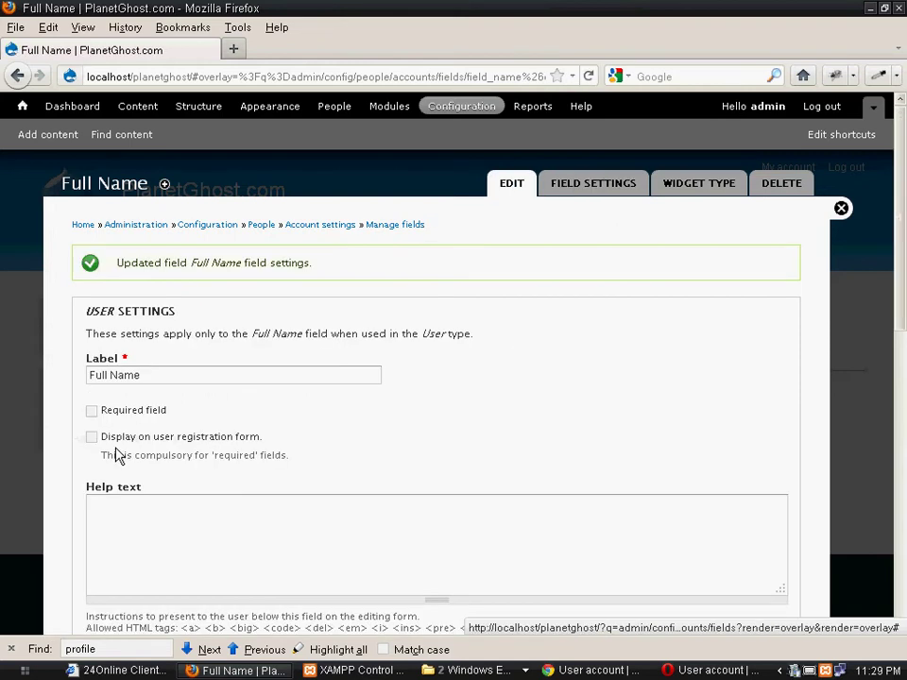
pyautogui.click(172, 526)
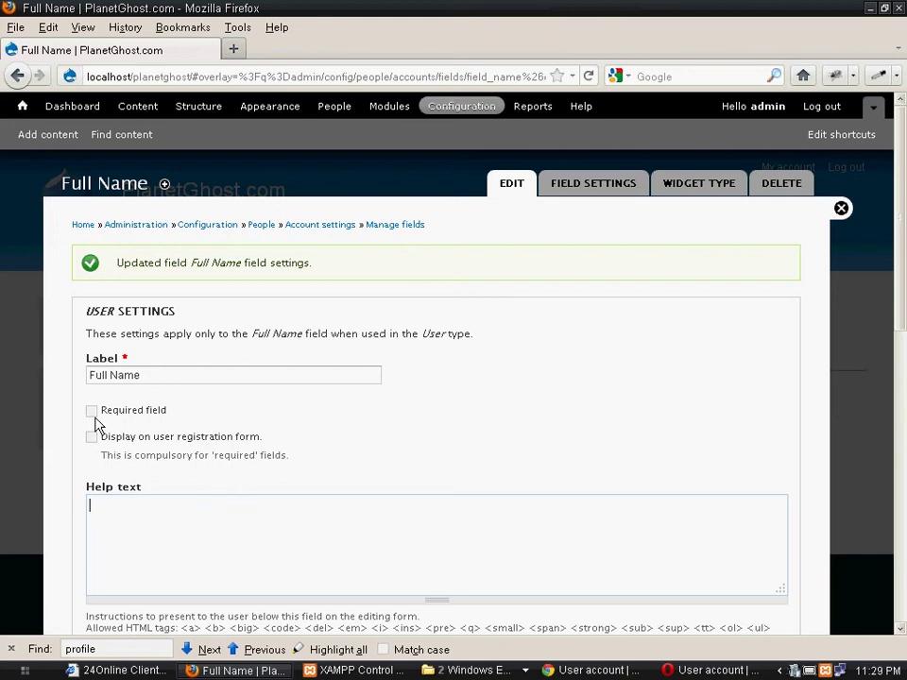
pyautogui.click(154, 520)
pyautogui.scroll(-3, 161, 516)
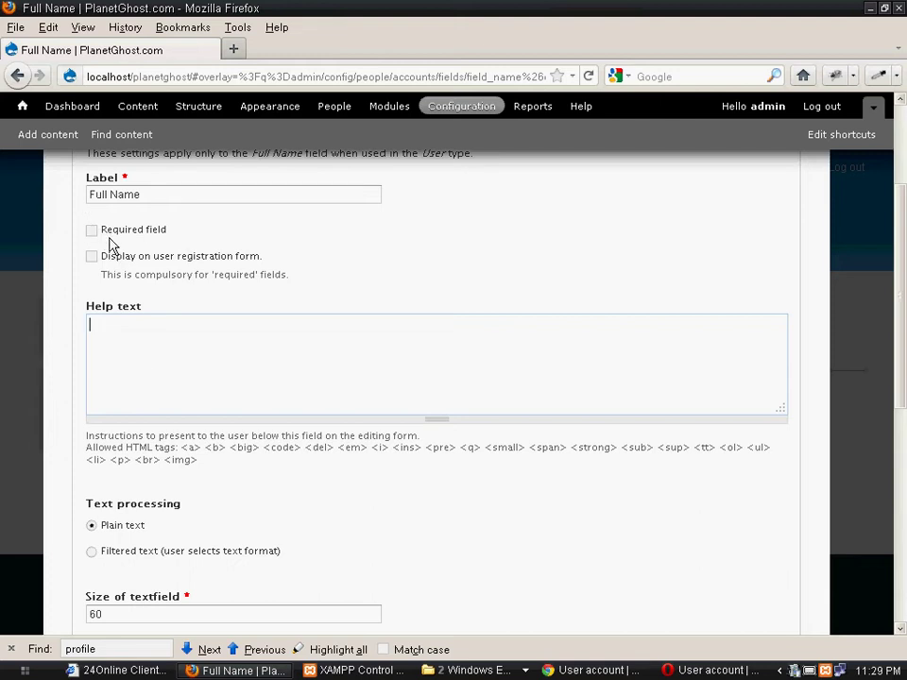
pyautogui.scroll(-2, 148, 406)
pyautogui.scroll(-2, 189, 321)
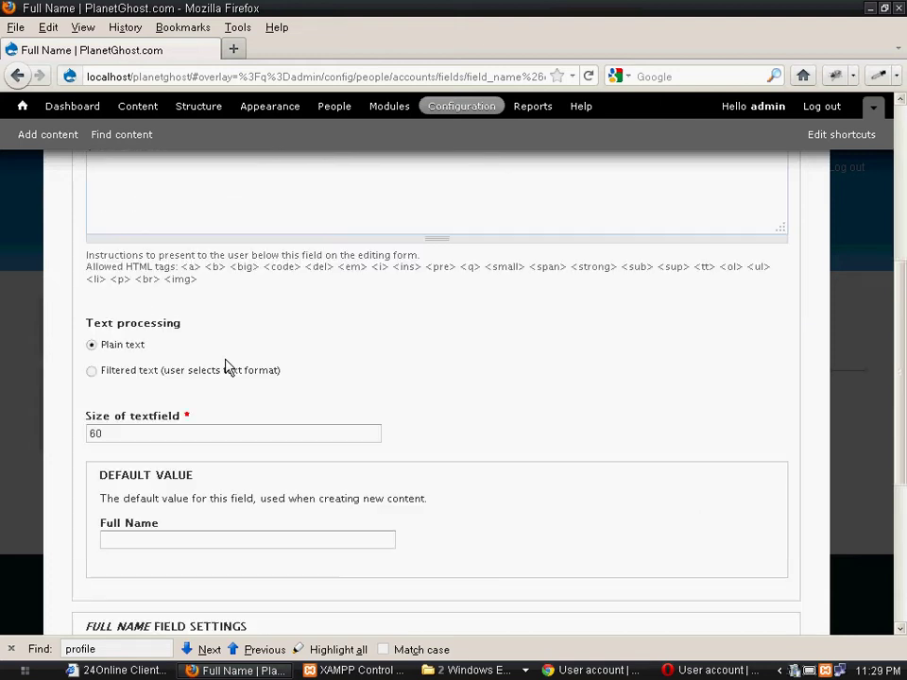
pyautogui.scroll(-2, 231, 368)
pyautogui.scroll(-2, 234, 378)
pyautogui.scroll(-3, 227, 397)
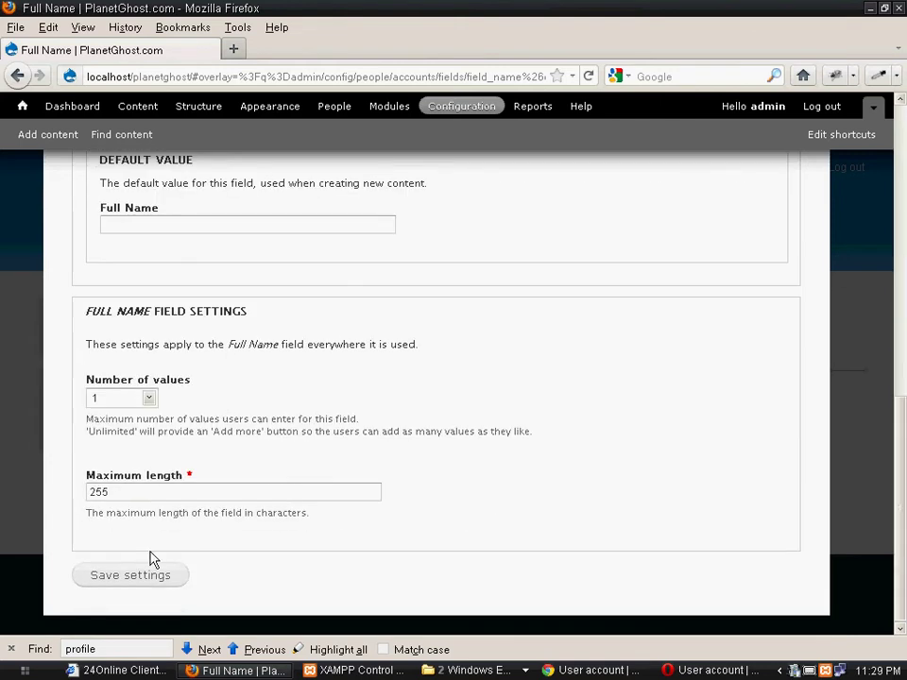
pyautogui.click(142, 588)
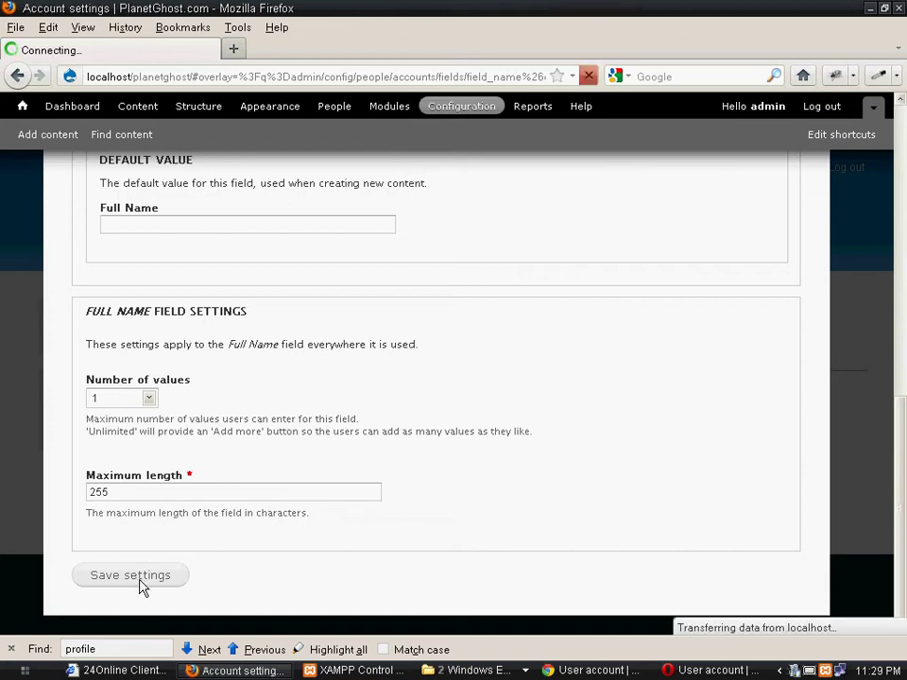
# Add an Integer field 'Phone number' (field_phone) with the Text field widget and save its field settings
pyautogui.click(165, 498)
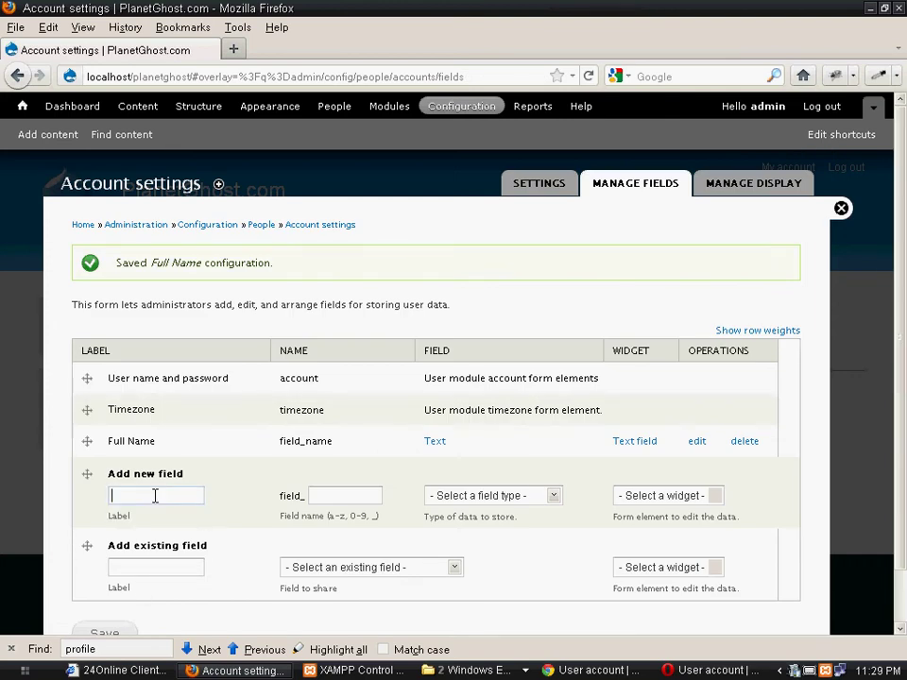
pyautogui.write('Phone number')
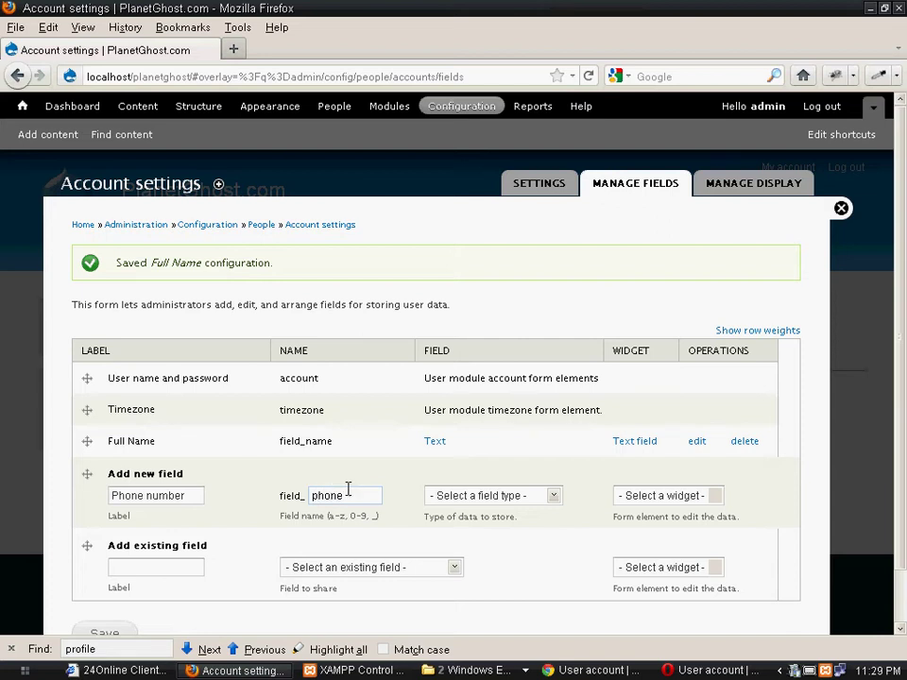
pyautogui.click(451, 498)
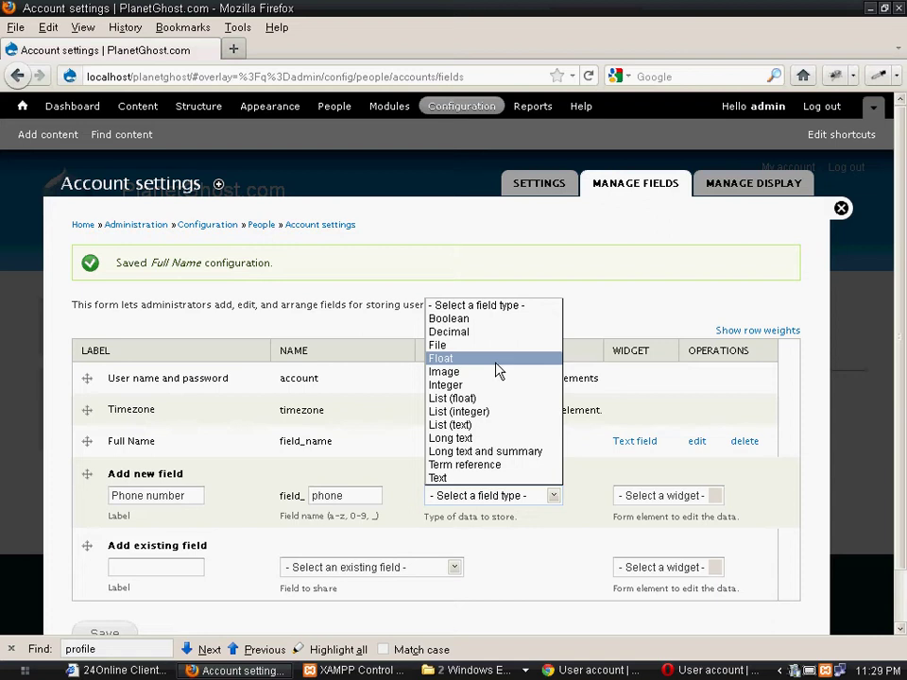
pyautogui.click(484, 385)
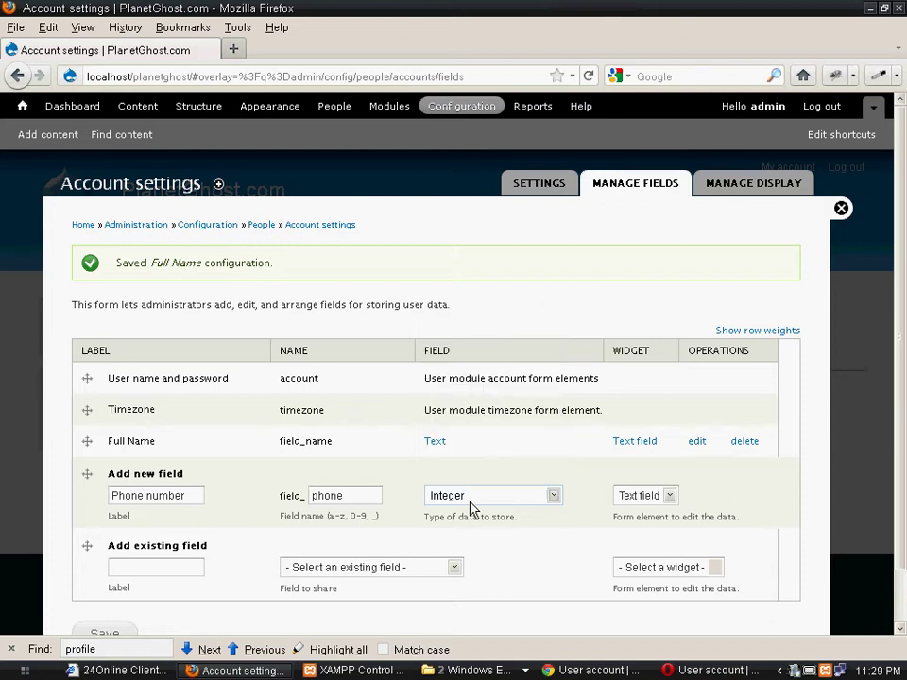
pyautogui.click(646, 500)
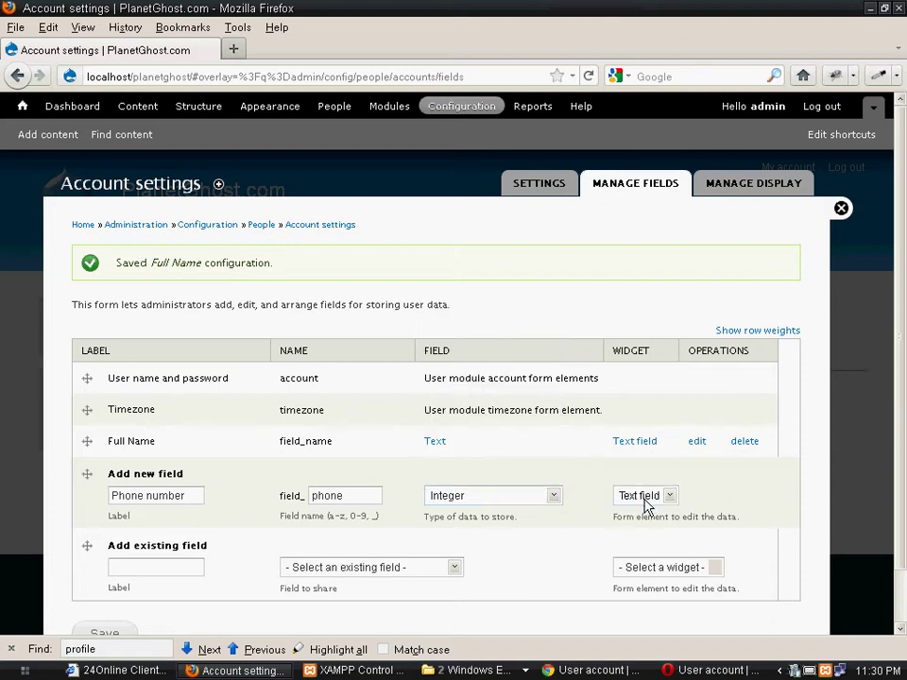
pyautogui.scroll(-2, 237, 586)
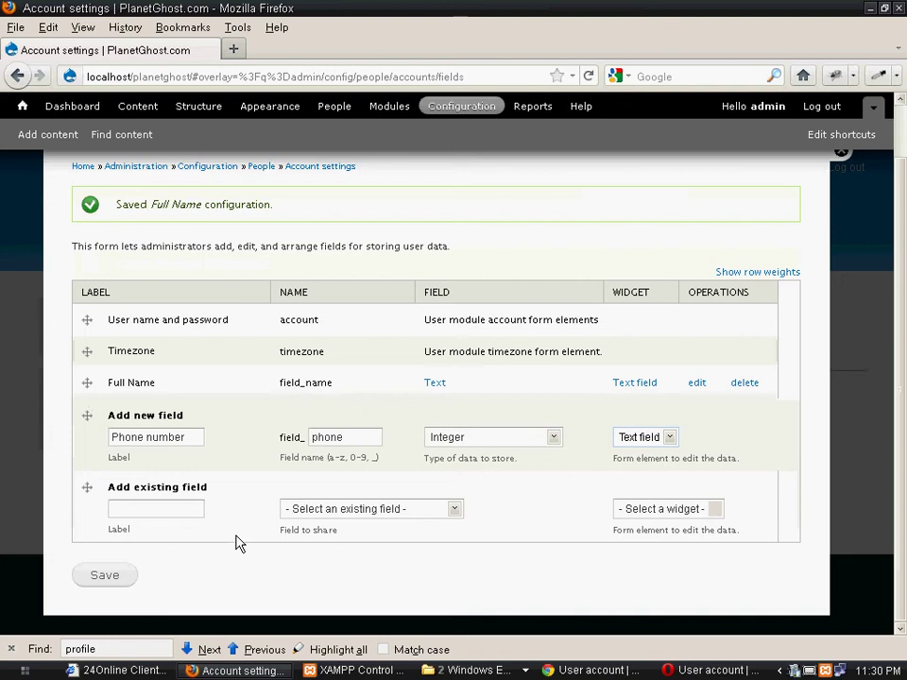
pyautogui.click(126, 583)
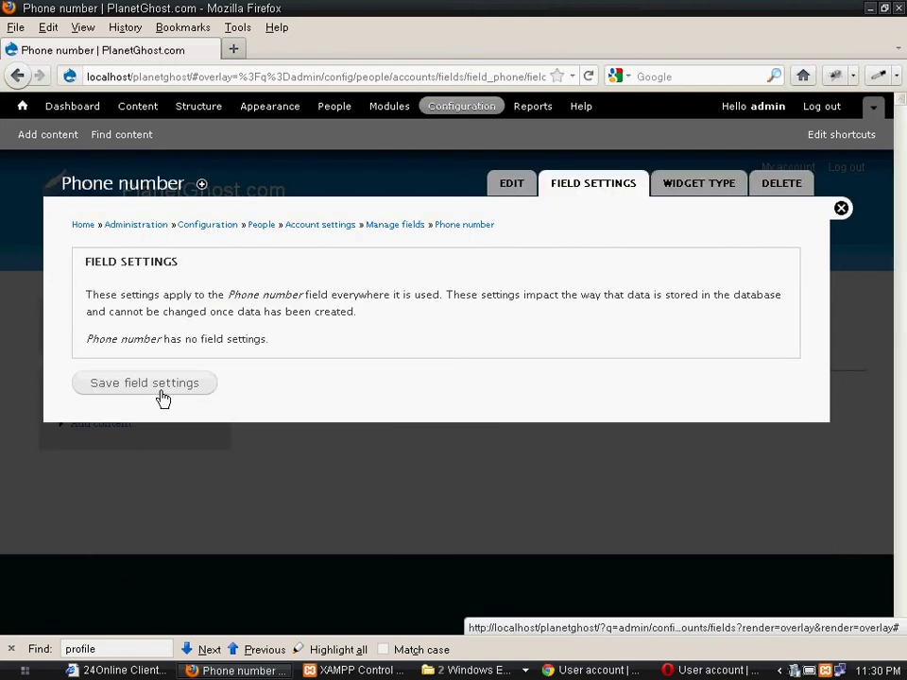
pyautogui.click(165, 394)
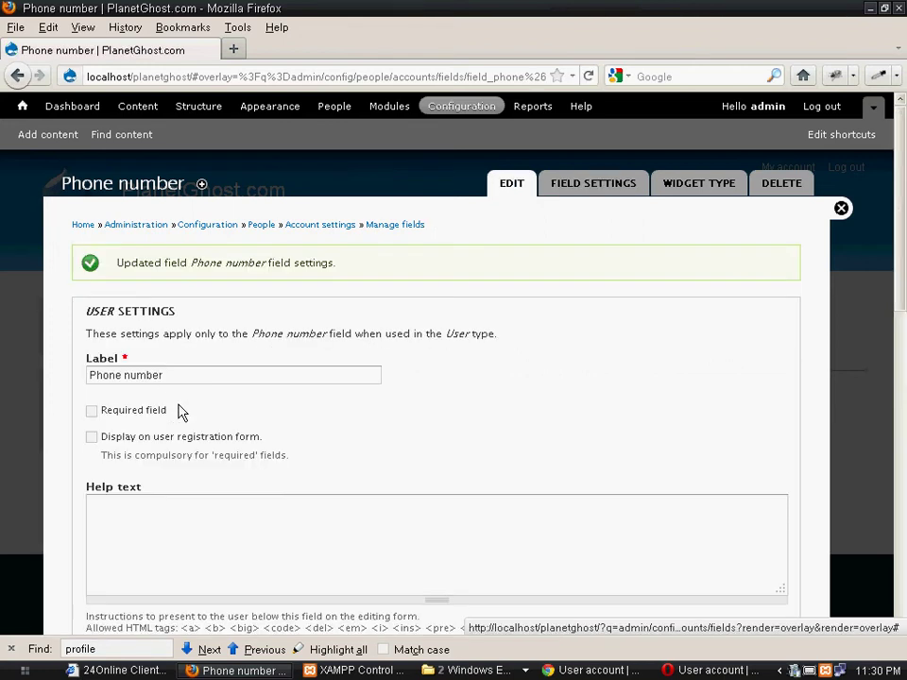
# Save the Phone number field's user settings so it appears below Full Name in the field list
pyautogui.scroll(-2, 180, 401)
pyautogui.scroll(-2, 184, 397)
pyautogui.click(193, 384)
pyautogui.scroll(-10, 193, 386)
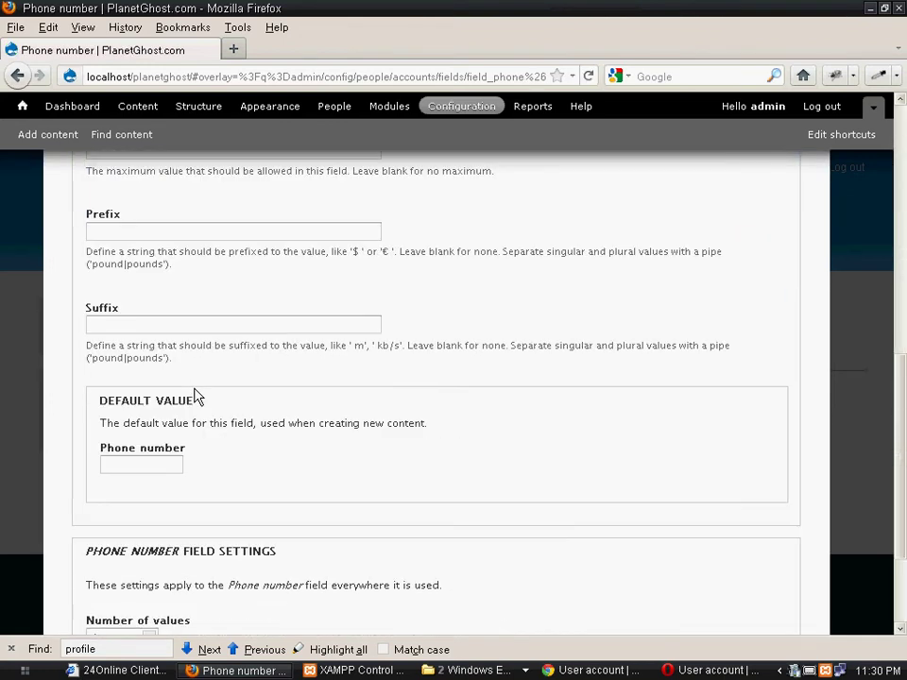
pyautogui.scroll(-3, 194, 389)
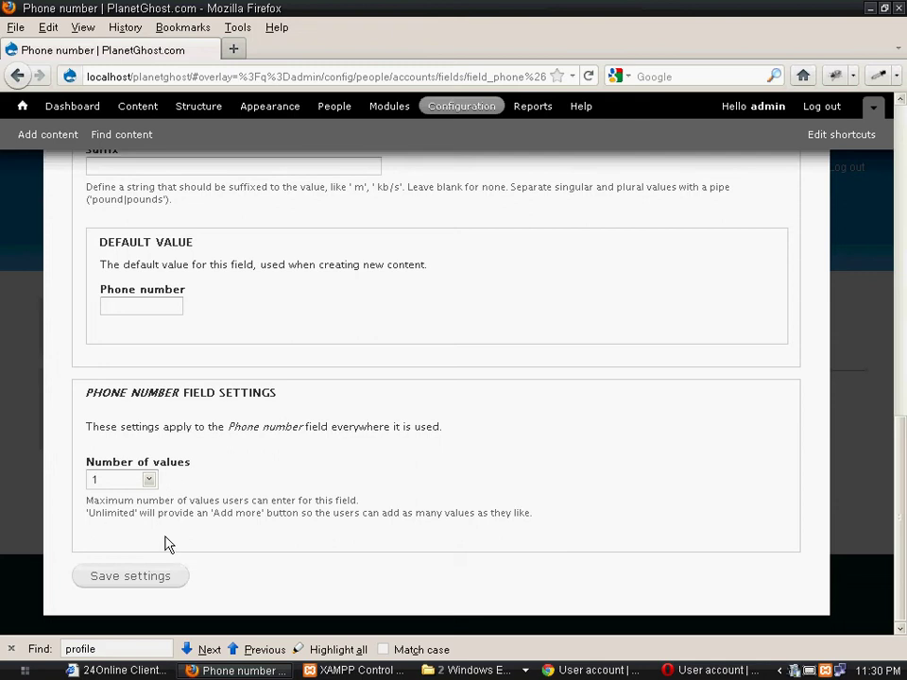
pyautogui.click(155, 307)
pyautogui.click(112, 577)
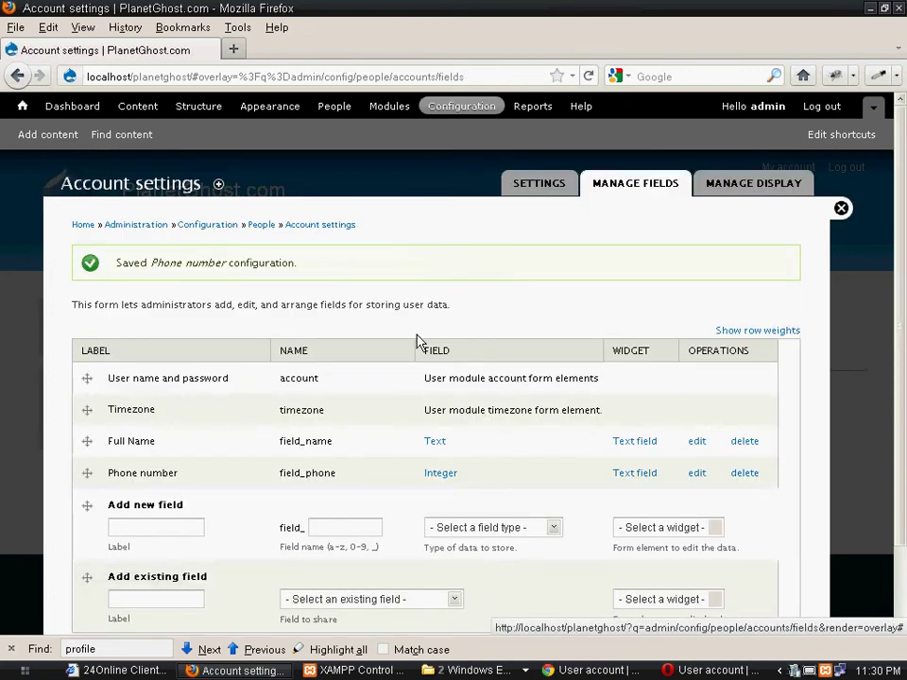
pyautogui.scroll(-2, 163, 574)
# Save the account field arrangement and switch to the other browser window
pyautogui.click(117, 578)
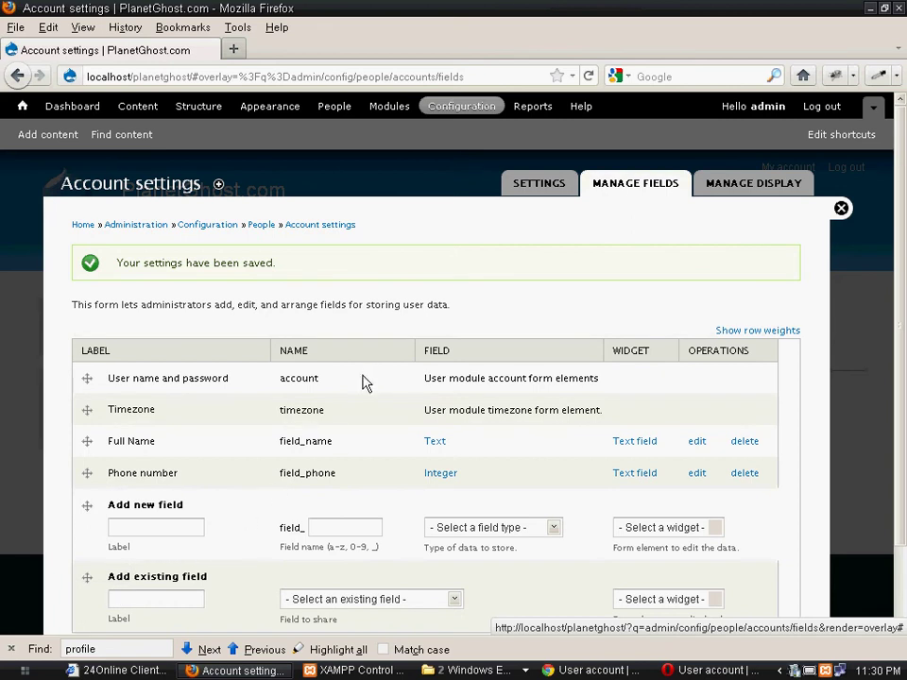
pyautogui.hotkey('alt', 'Tab')
pyautogui.hotkey('alt', 'Tab')
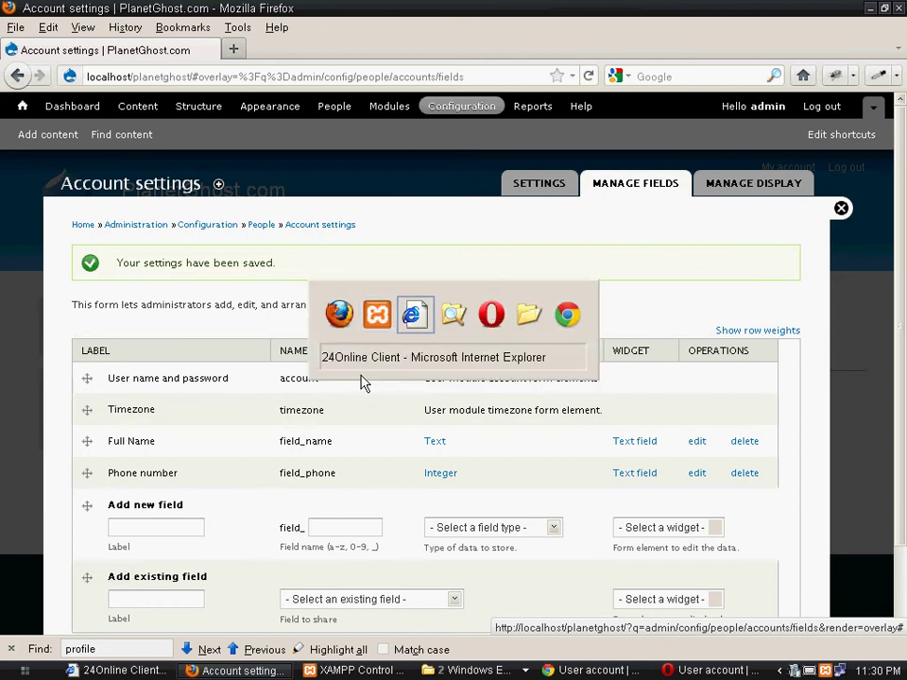
pyautogui.hotkey('alt', 'Tab')
pyautogui.hotkey('alt', 'Tab')
pyautogui.hotkey('alt', 'Tab')
pyautogui.hotkey('alt', 'Tab')
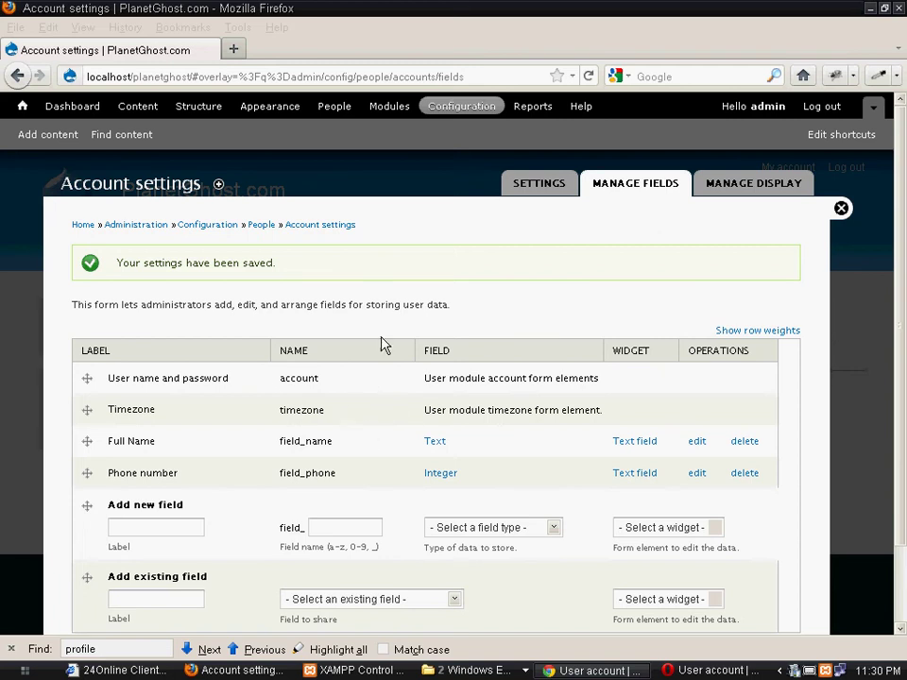
# In the other browser, check the registration form still shows only Username and E-mail
pyautogui.click(870, 15)
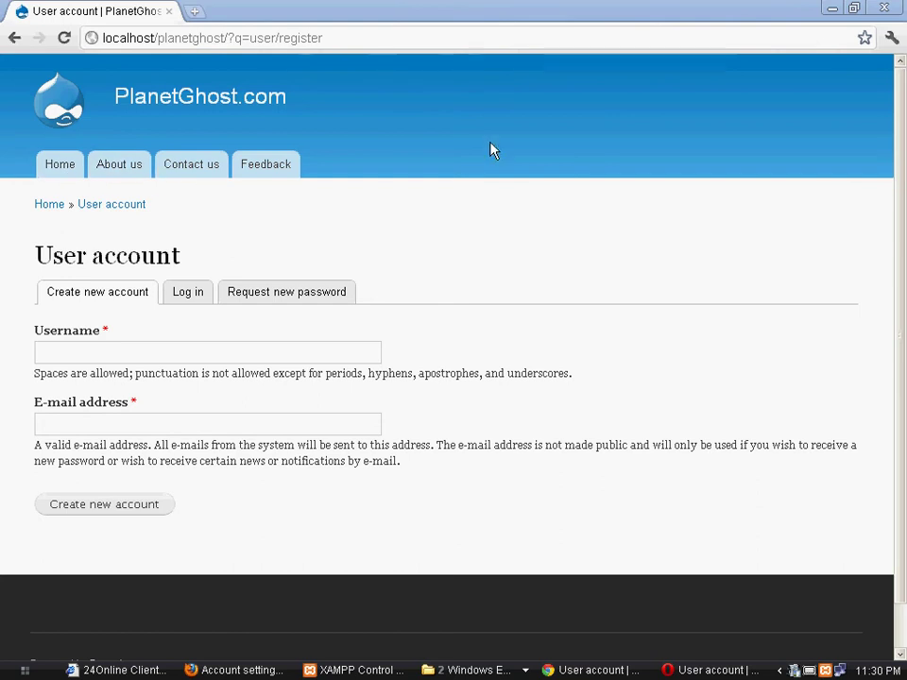
pyautogui.click(61, 111)
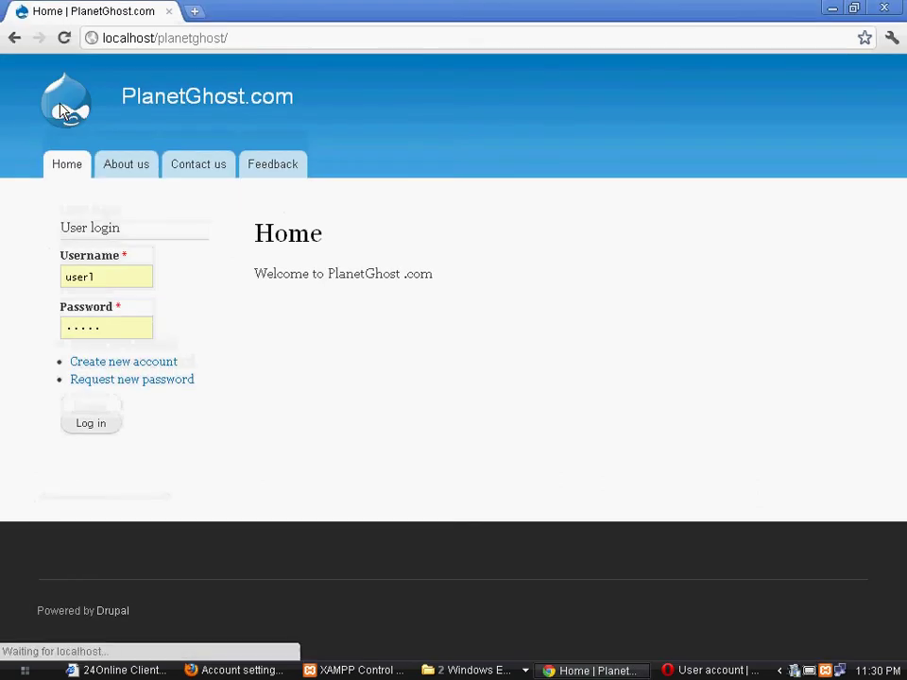
pyautogui.click(140, 364)
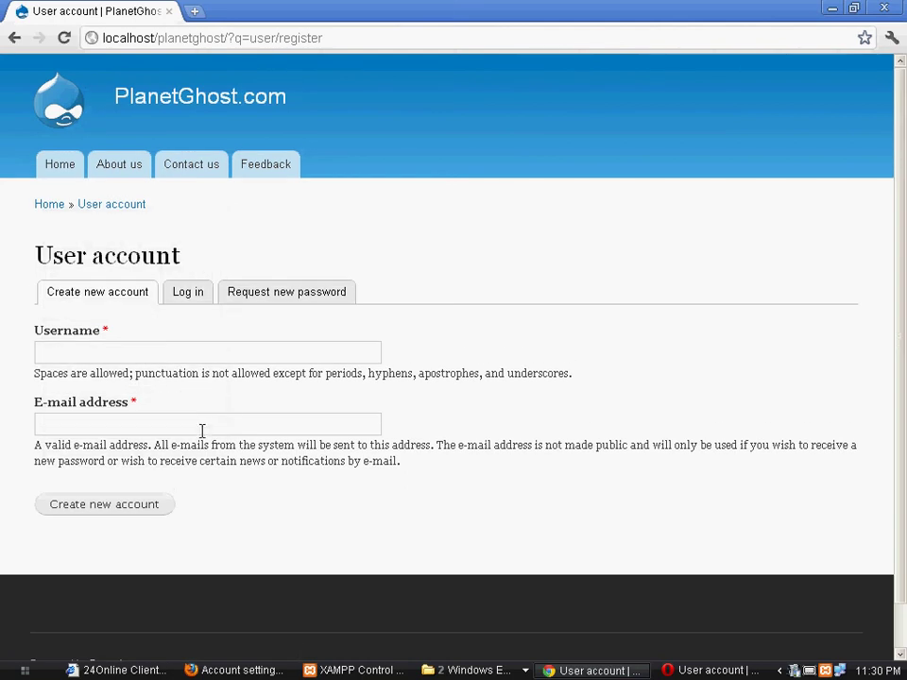
pyautogui.scroll(-2, 230, 412)
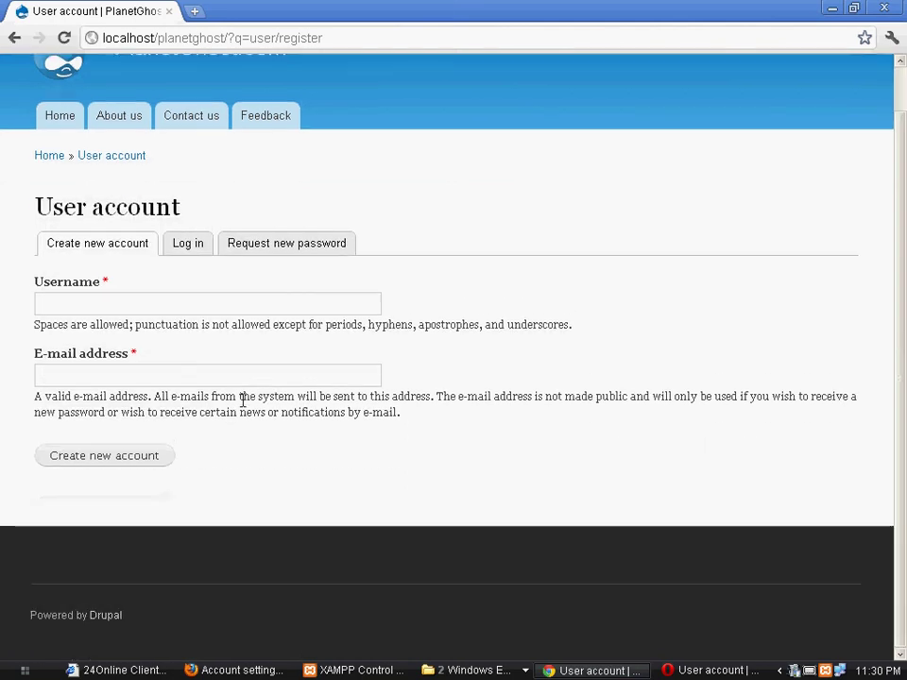
pyautogui.click(93, 375)
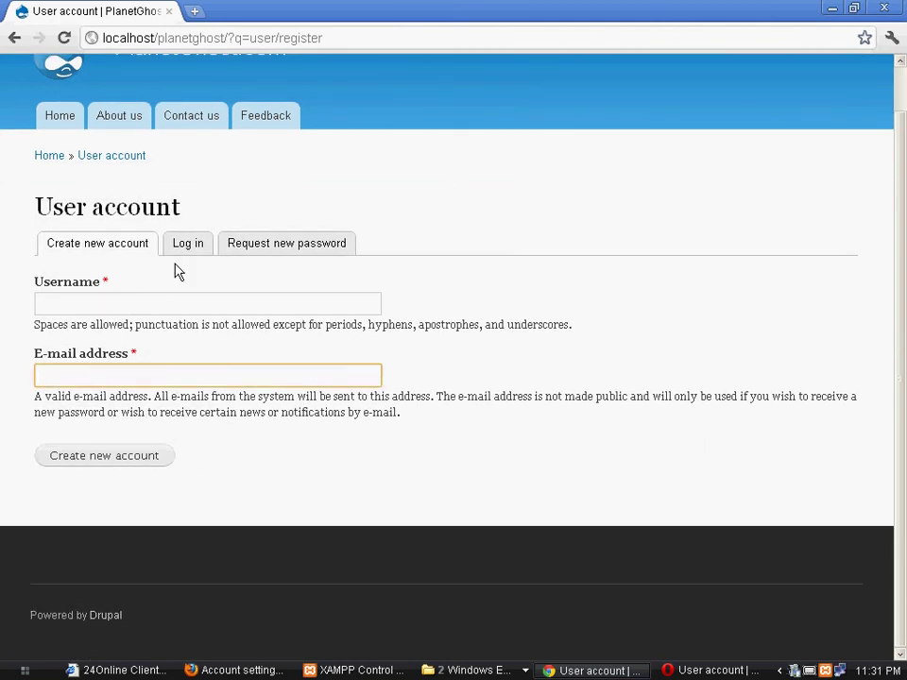
pyautogui.click(121, 305)
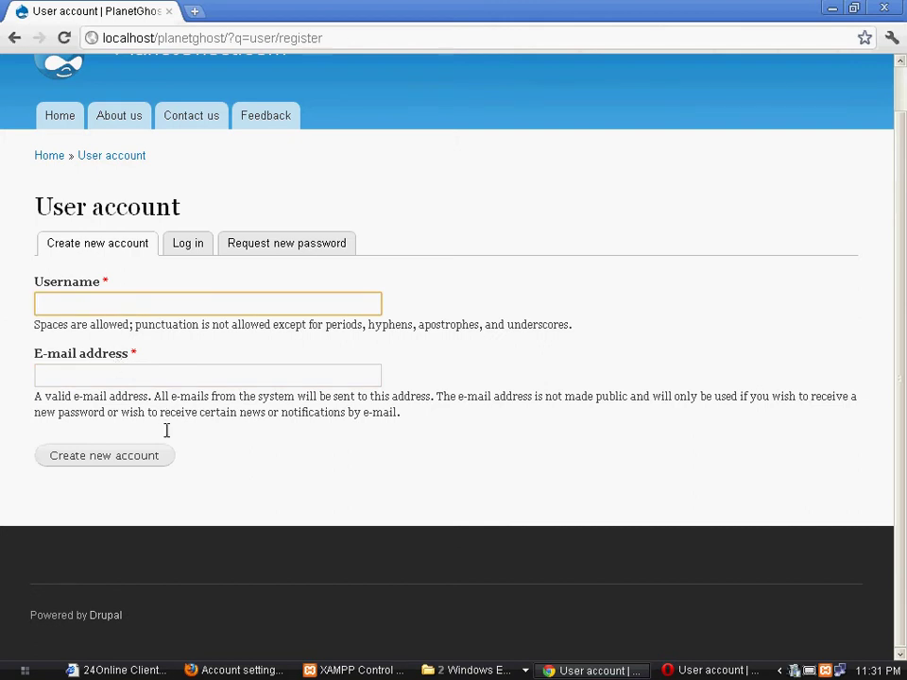
pyautogui.hotkey('alt', 'Tab')
pyautogui.hotkey('alt', 'Tab')
pyautogui.press('Tab')
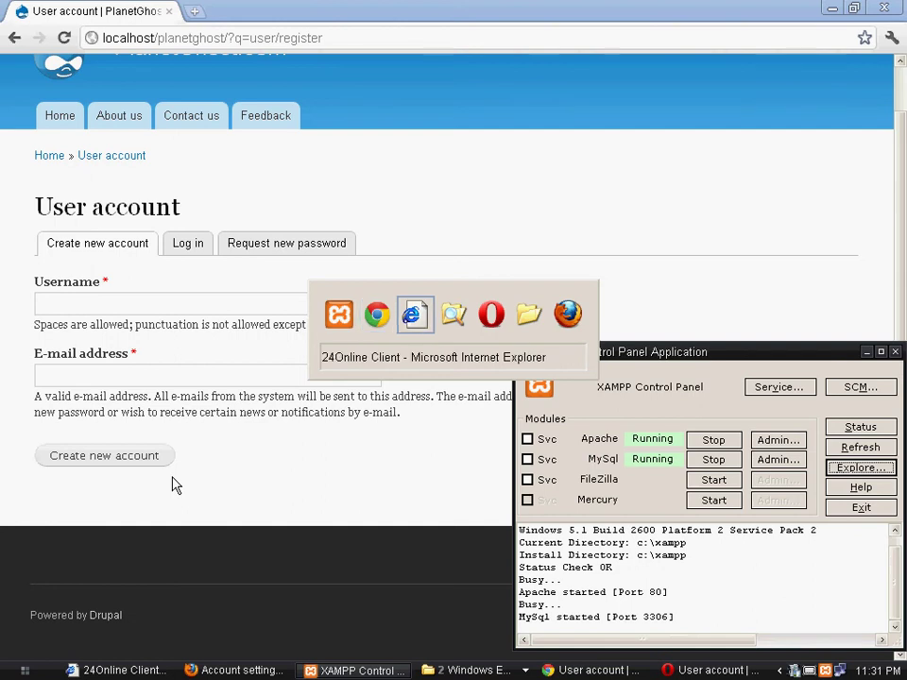
pyautogui.press('Tab')
pyautogui.press('Tab')
pyautogui.press('Tab')
pyautogui.press('Tab')
pyautogui.press('Tab')
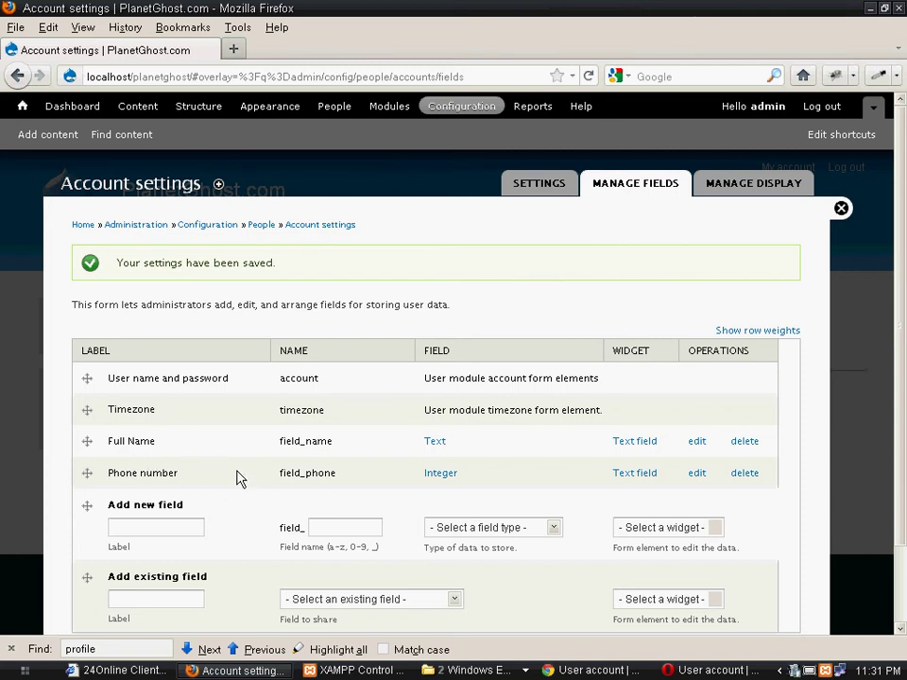
# In Manage Display, set Full Name to Plain text, keeping its label above
pyautogui.click(741, 192)
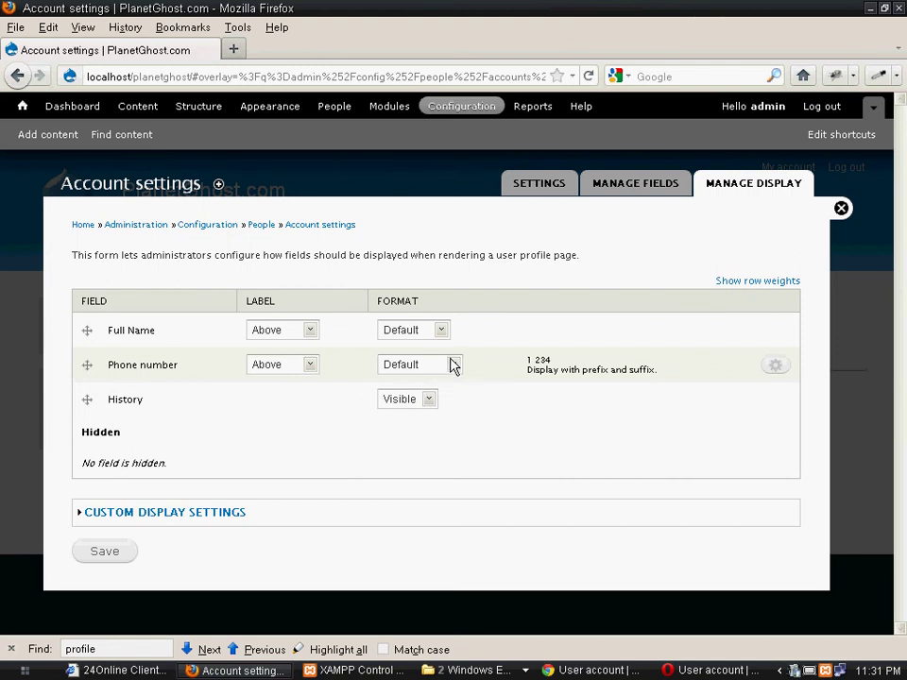
pyautogui.click(449, 367)
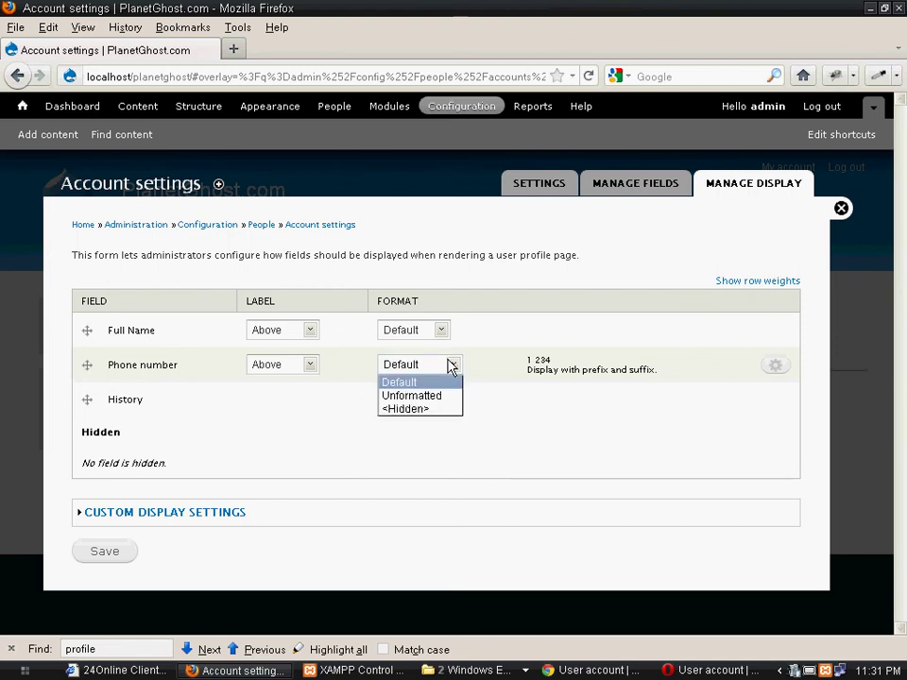
pyautogui.click(449, 367)
pyautogui.click(436, 330)
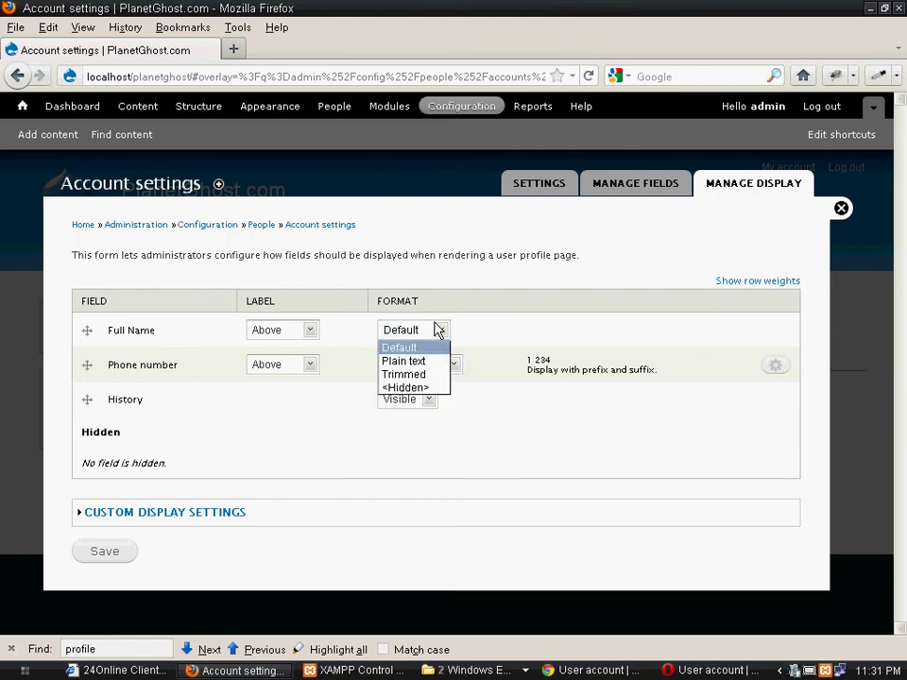
pyautogui.click(434, 362)
pyautogui.click(307, 331)
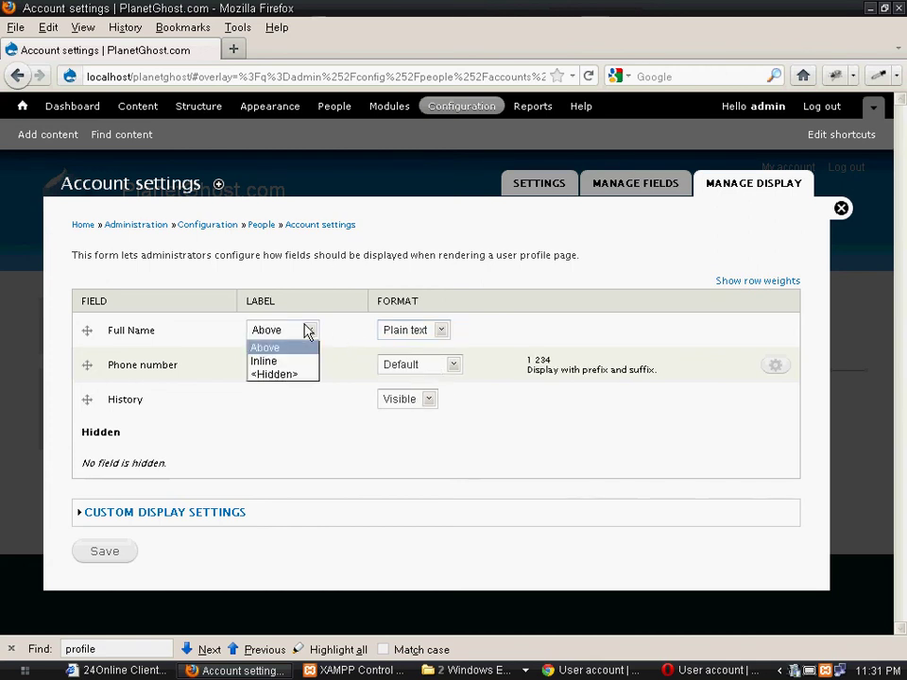
pyautogui.click(312, 331)
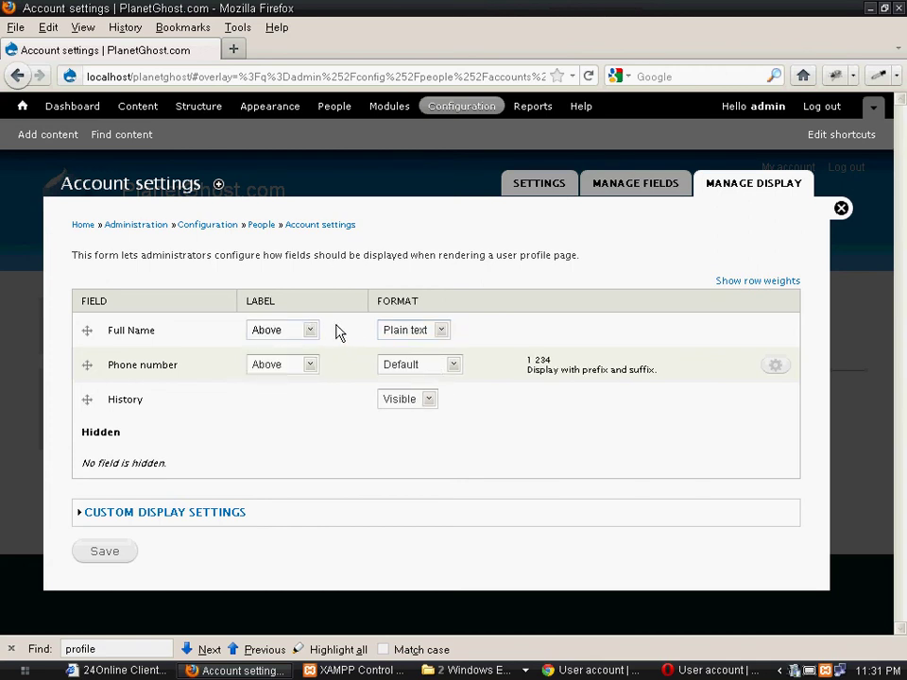
pyautogui.click(313, 329)
# Set the Phone number format to Unformatted and expand Custom display settings
pyautogui.click(451, 364)
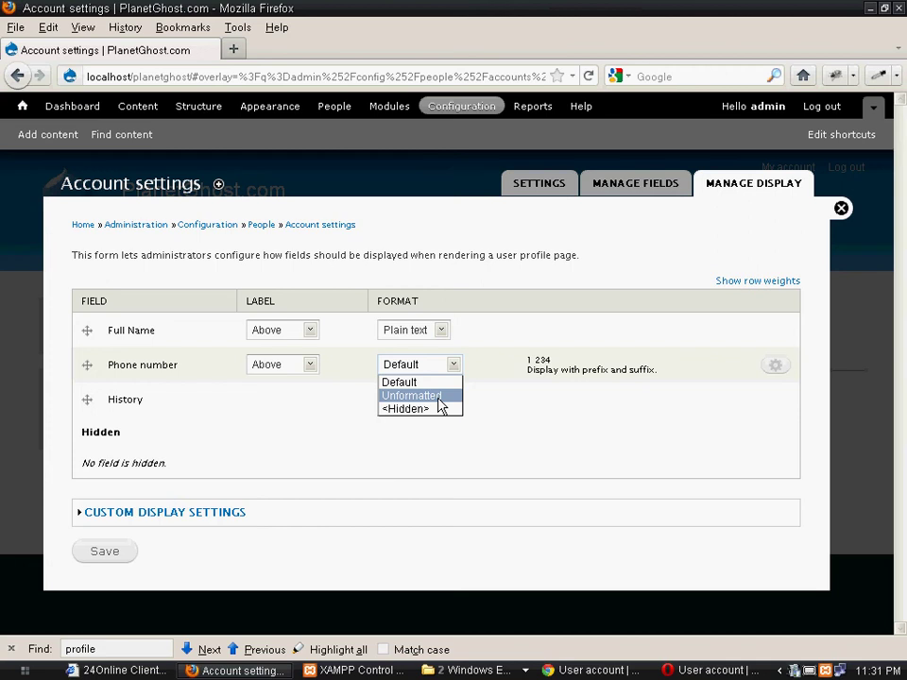
pyautogui.click(439, 395)
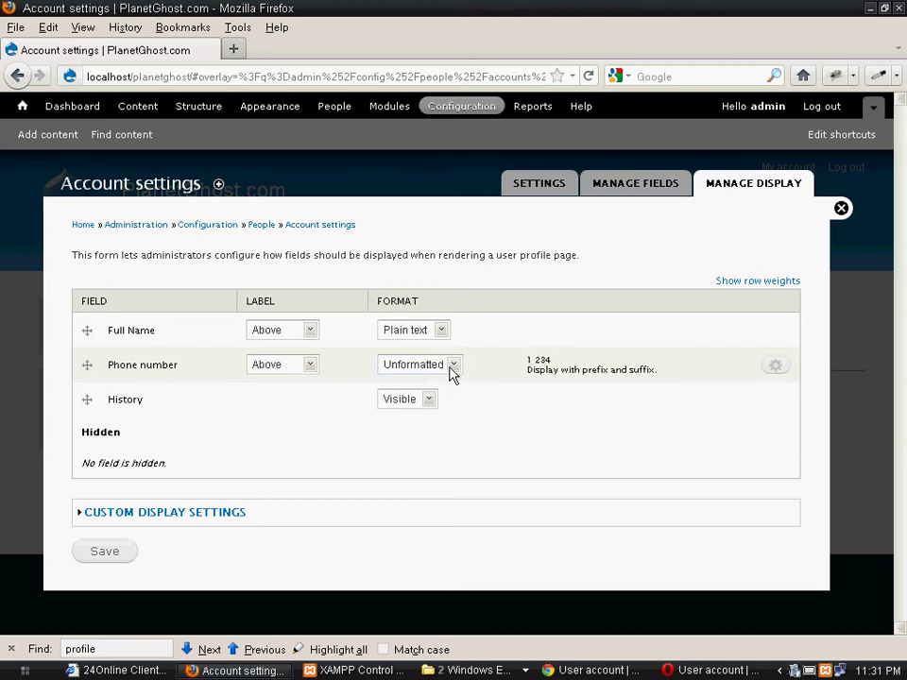
pyautogui.click(139, 514)
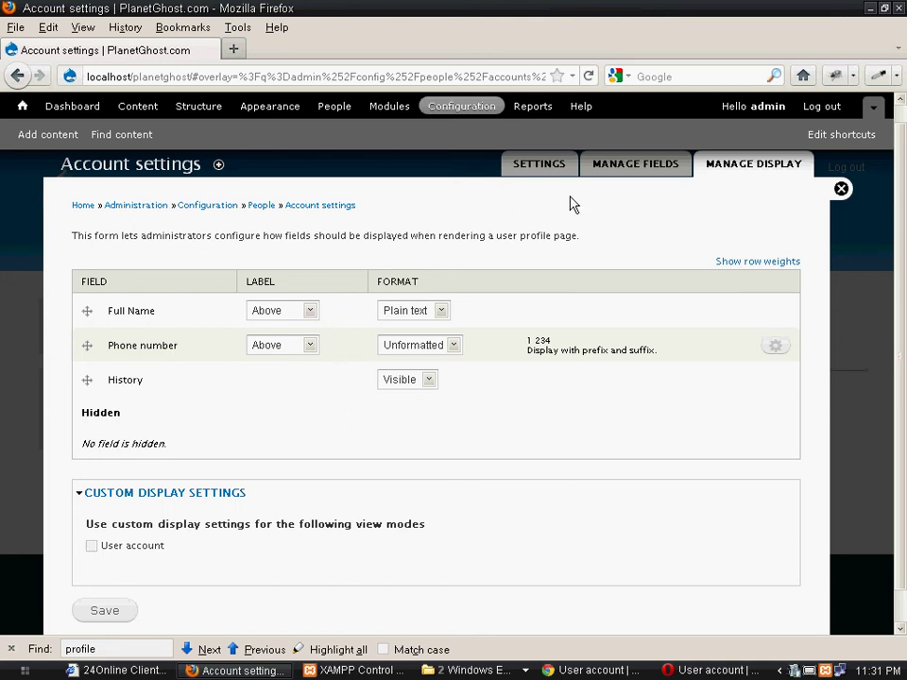
# Re-save the Phone number field with 'Display on user registration form' checked
pyautogui.click(628, 172)
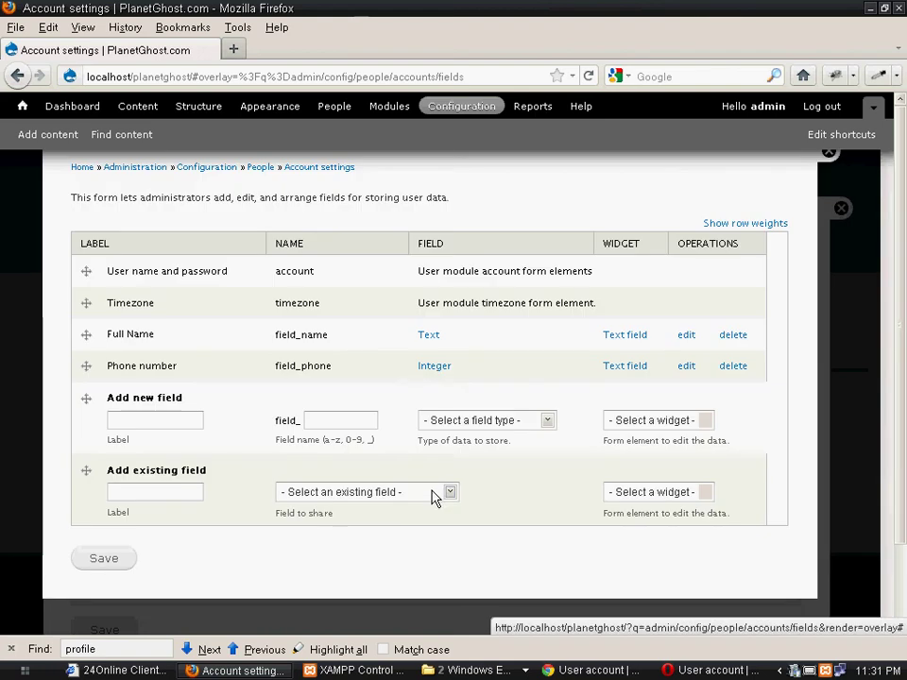
pyautogui.click(686, 376)
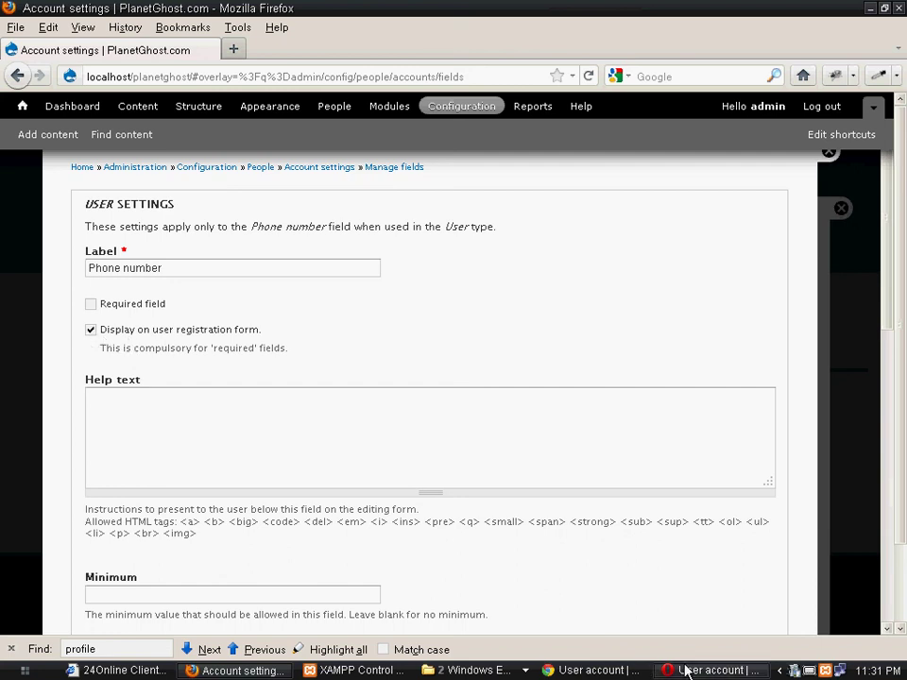
pyautogui.click(812, 671)
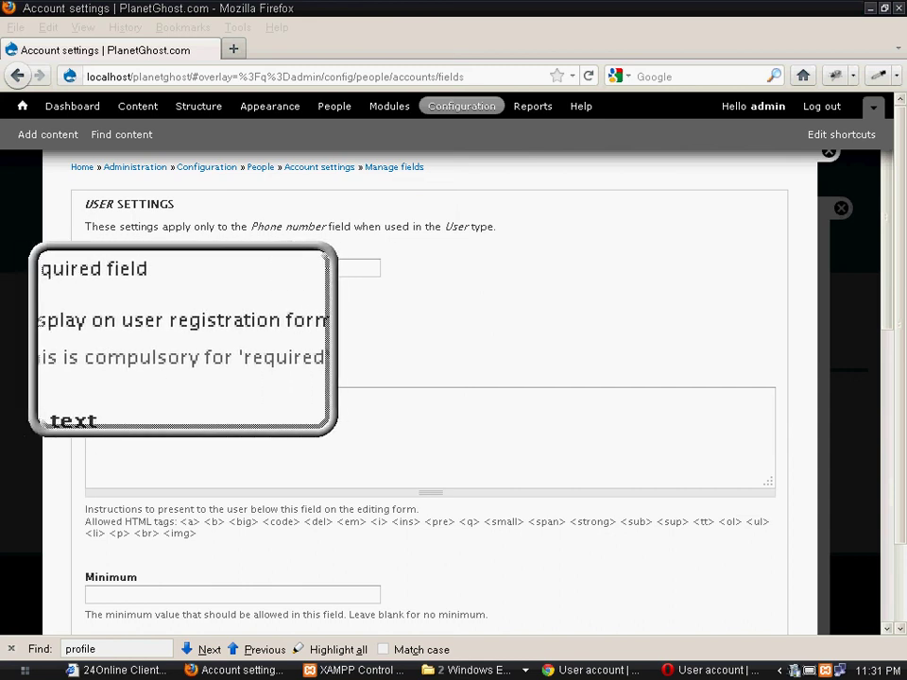
pyautogui.press('super+Escape')
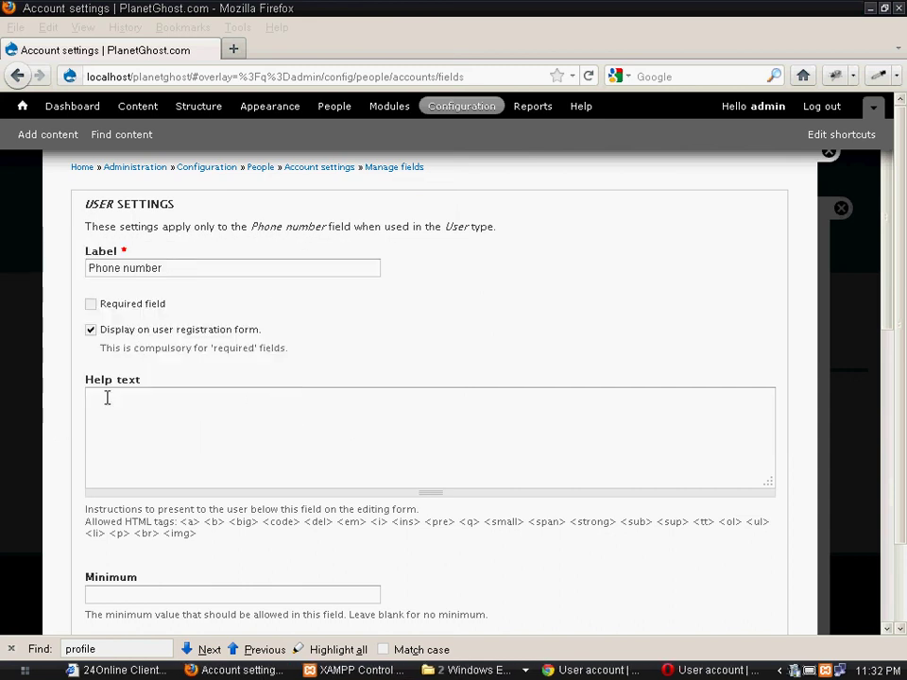
pyautogui.scroll(-2, 75, 453)
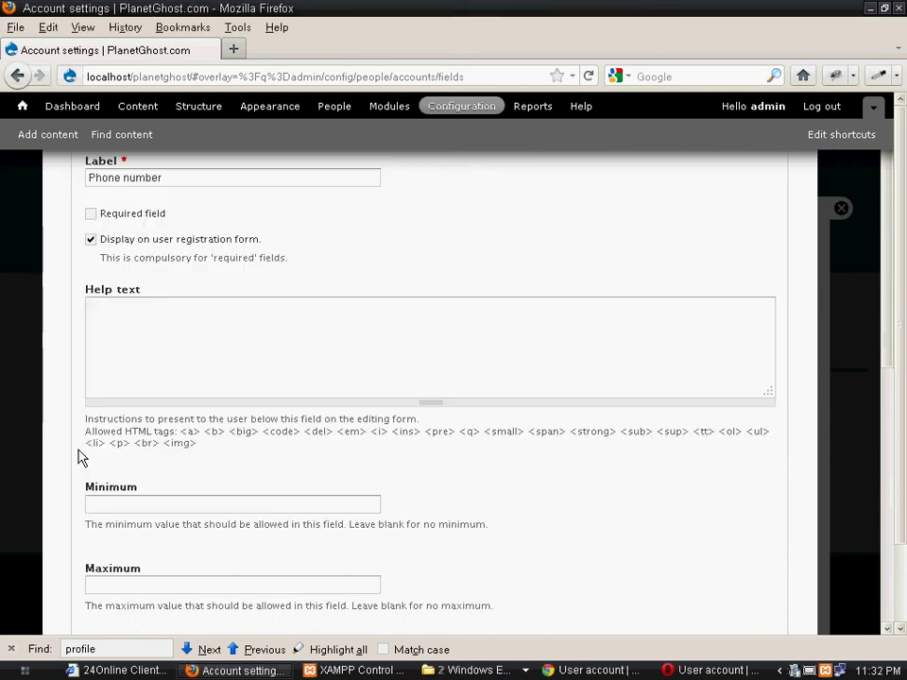
pyautogui.scroll(-9, 91, 472)
pyautogui.scroll(-4, 92, 474)
pyautogui.click(129, 575)
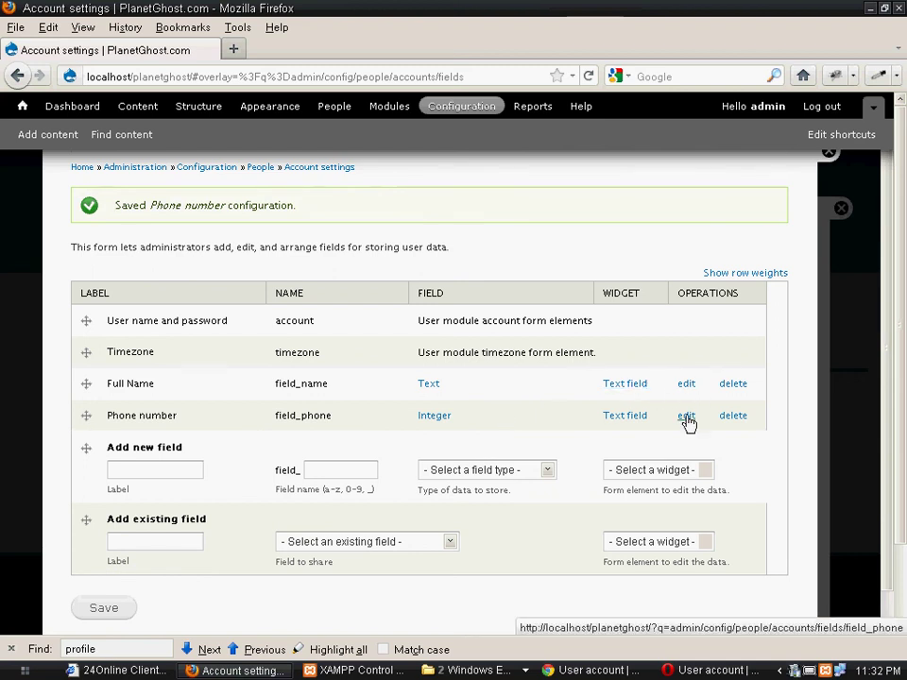
# Enable 'Display on user registration form' for Full Name and save the fields list
pyautogui.click(687, 389)
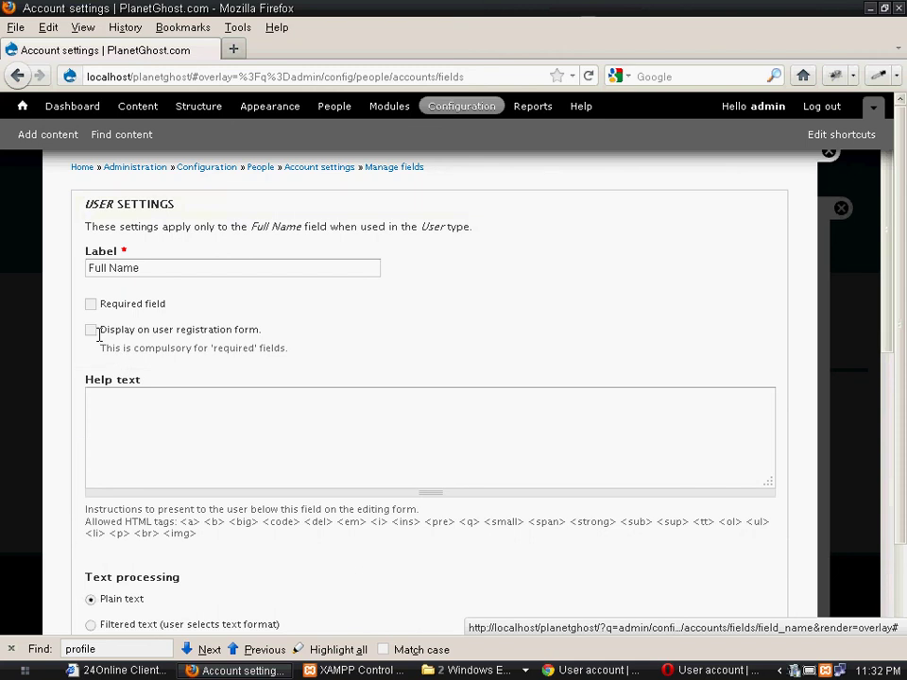
pyautogui.click(94, 341)
pyautogui.scroll(-10, 29, 428)
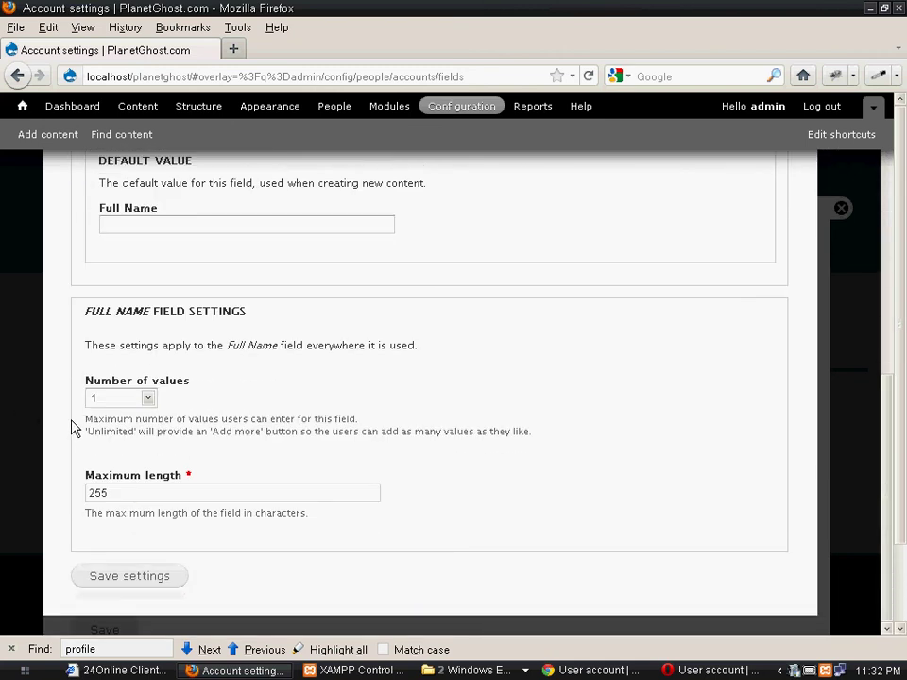
pyautogui.click(140, 580)
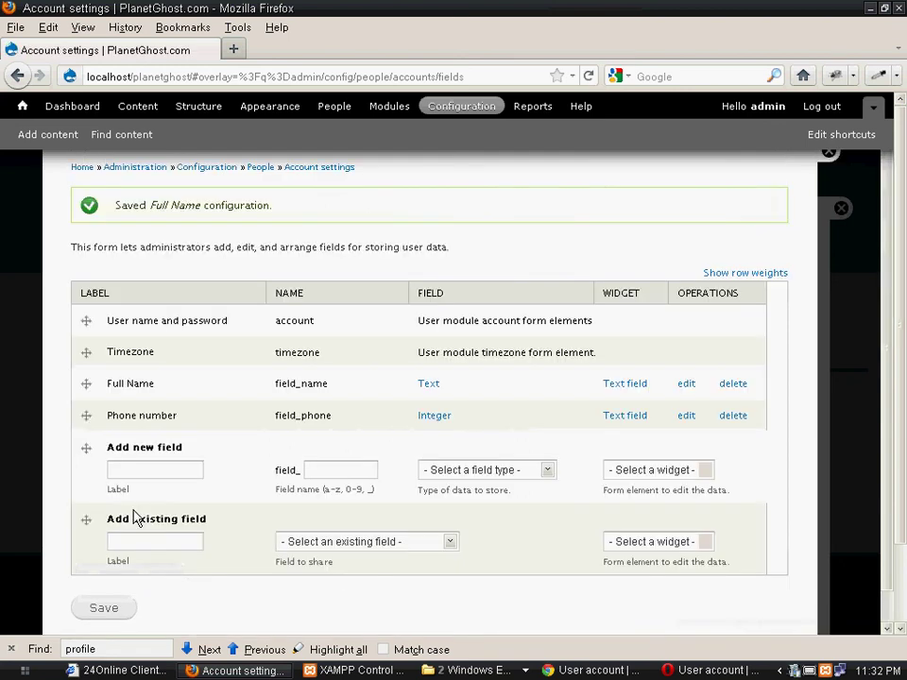
pyautogui.click(111, 577)
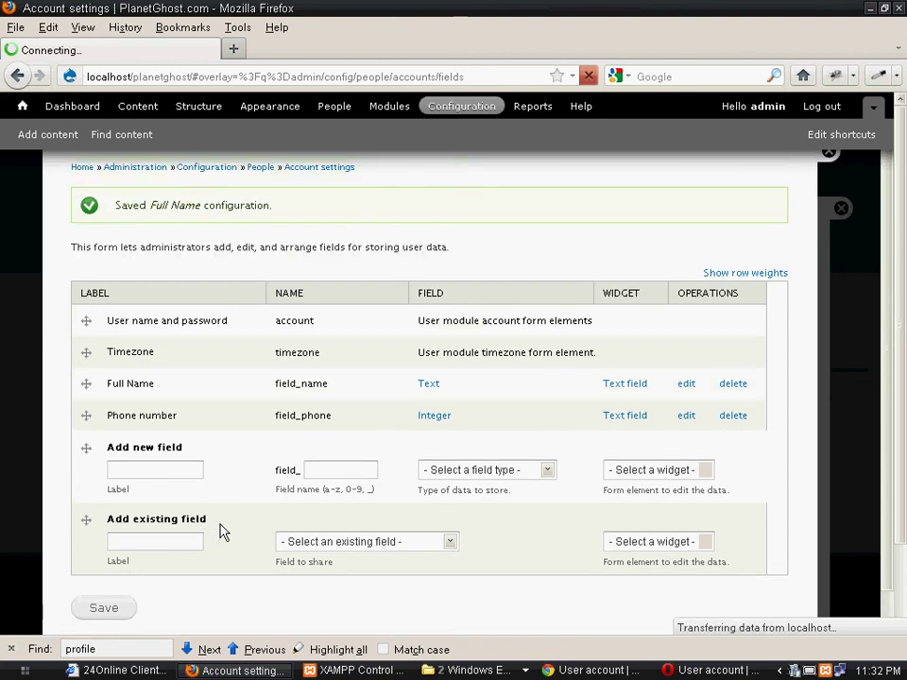
# Reload the user/register page in Chrome and try the new Full Name and Phone number fields
pyautogui.hotkey('alt', 'Tab')
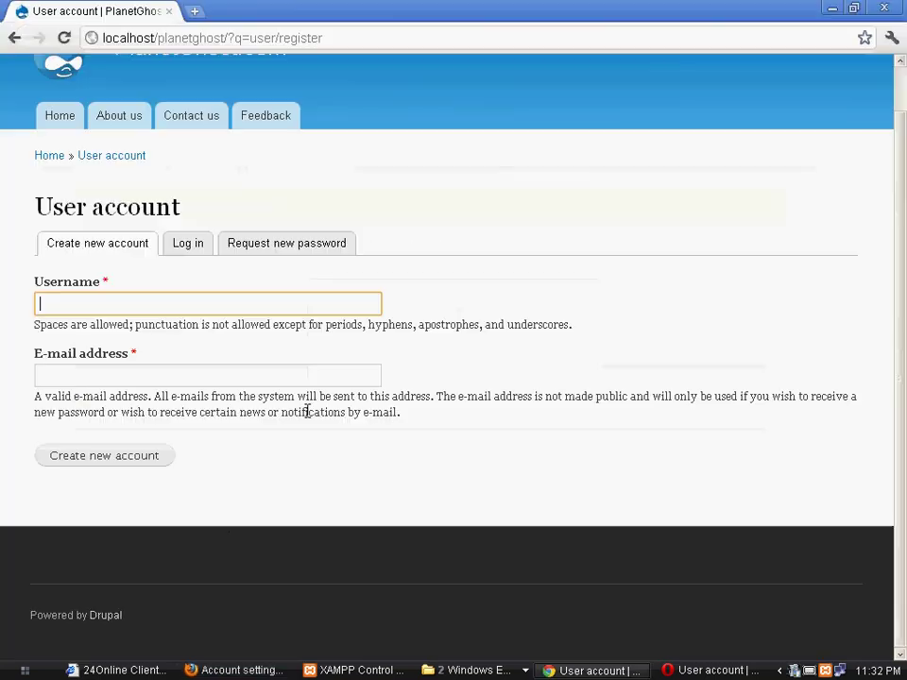
pyautogui.click(64, 38)
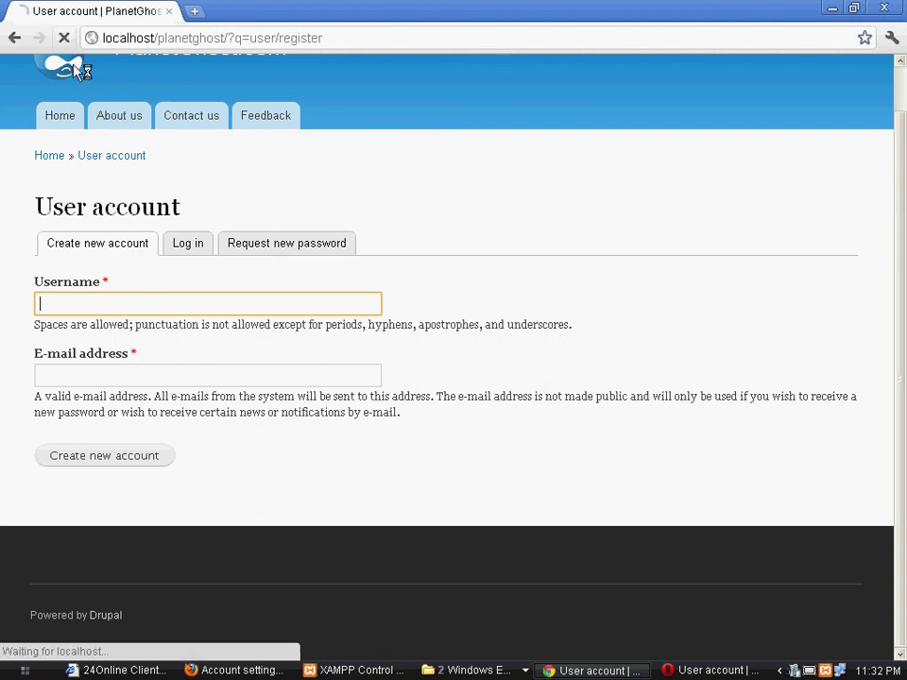
pyautogui.click(113, 465)
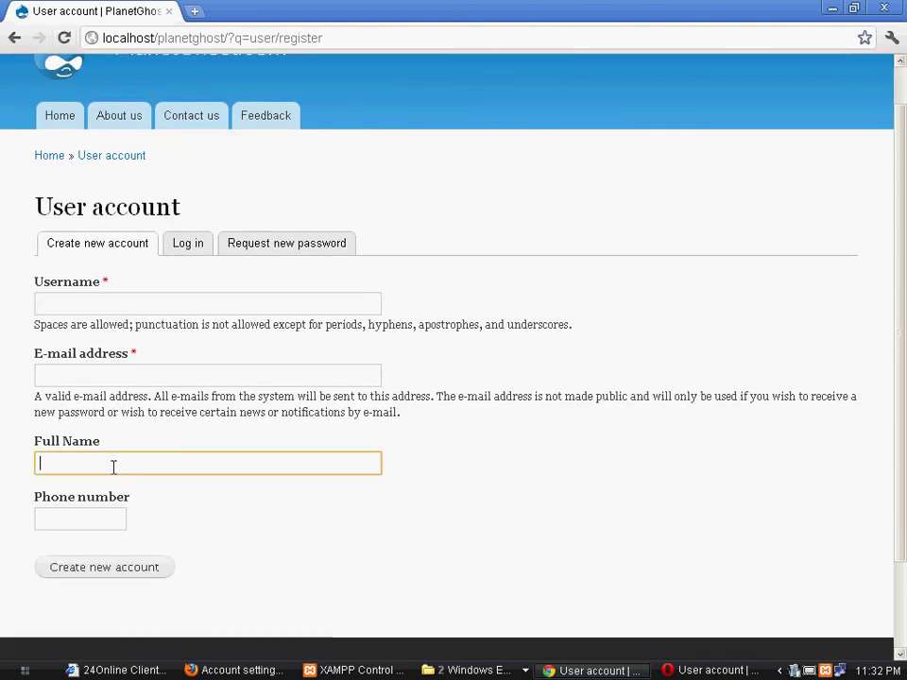
pyautogui.click(79, 511)
pyautogui.click(80, 465)
pyautogui.click(87, 511)
# From Home, open 'Create new account' and check Username, E-mail, Full Name and Phone number fields
pyautogui.click(58, 117)
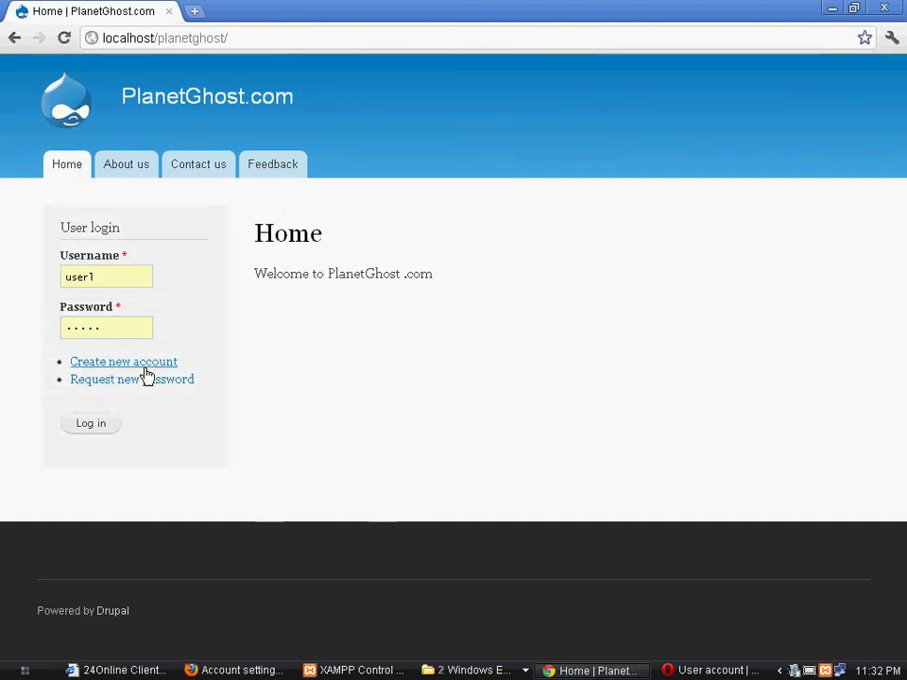
pyautogui.click(146, 367)
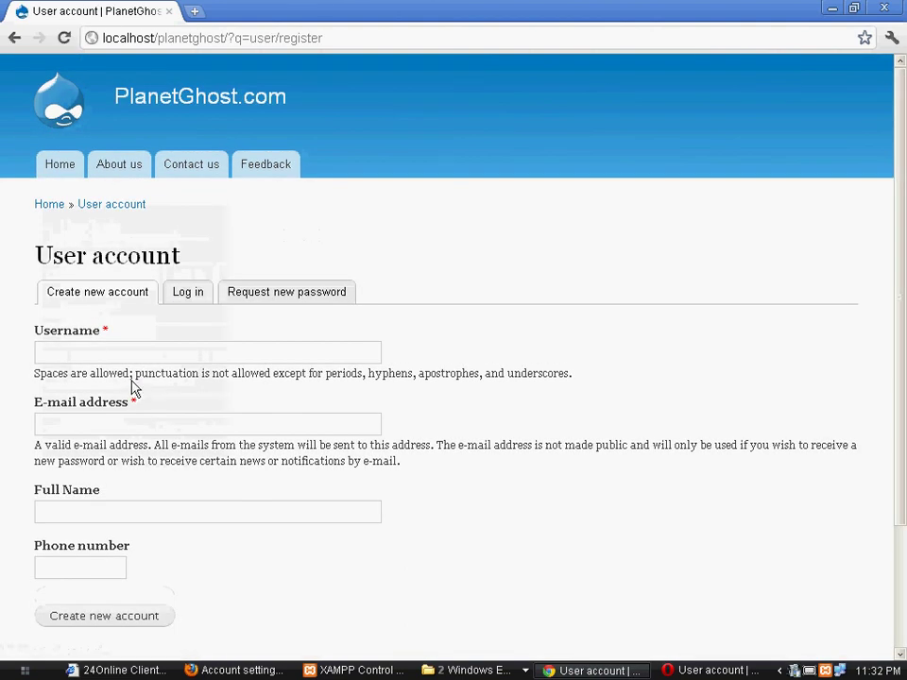
pyautogui.click(90, 352)
pyautogui.click(107, 425)
pyautogui.click(79, 510)
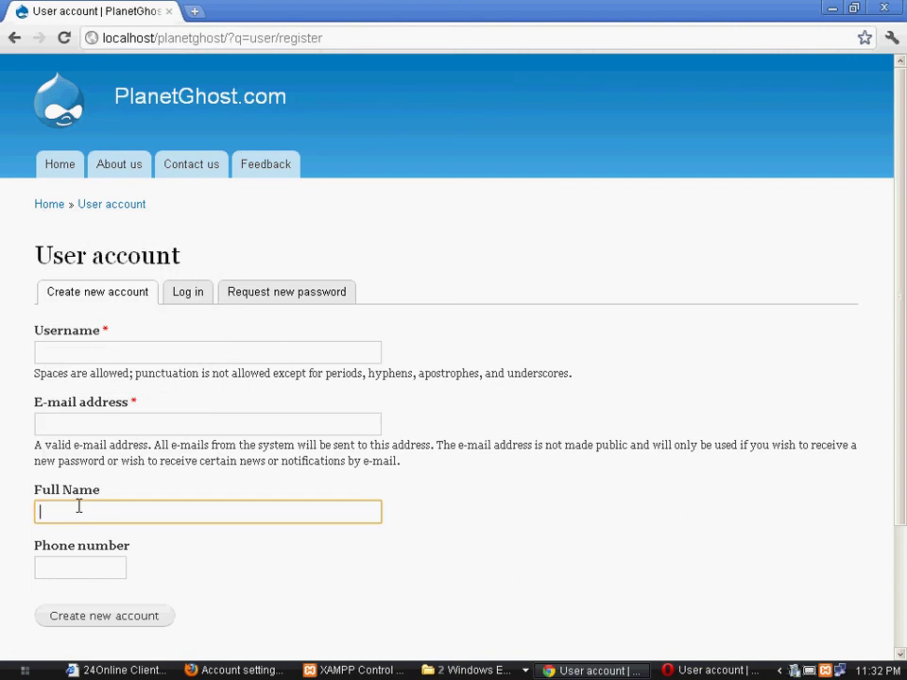
pyautogui.scroll(-2, 78, 506)
pyautogui.scroll(-1, 78, 506)
pyautogui.click(84, 409)
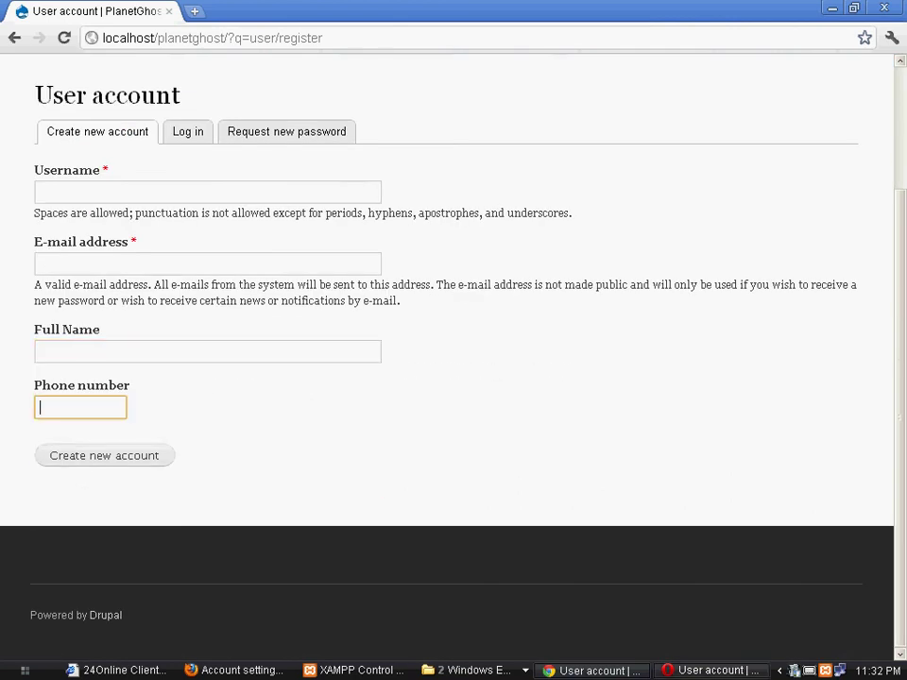
pyautogui.click(818, 672)
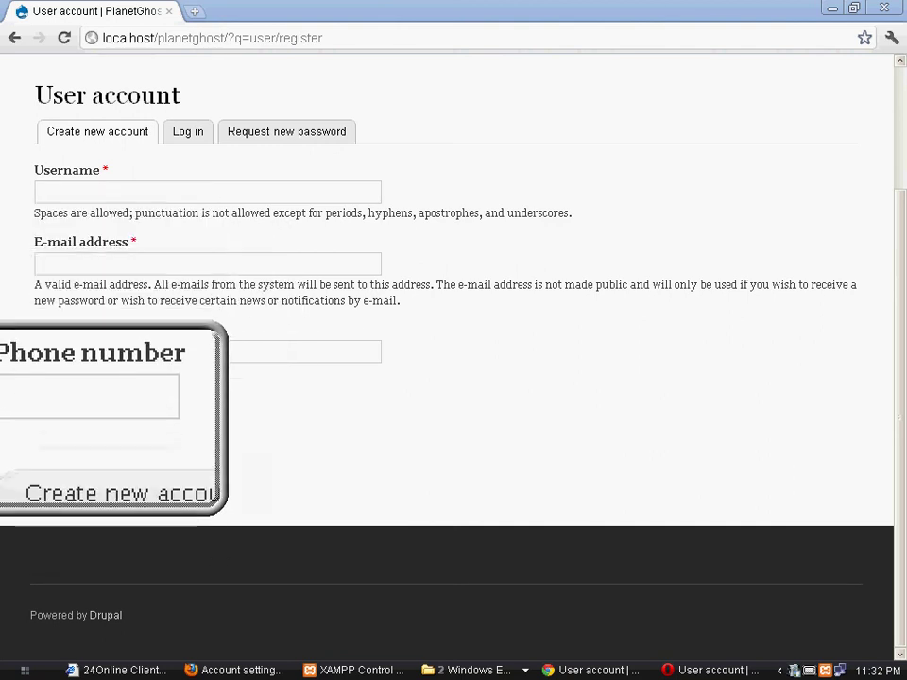
pyautogui.press('super+Escape')
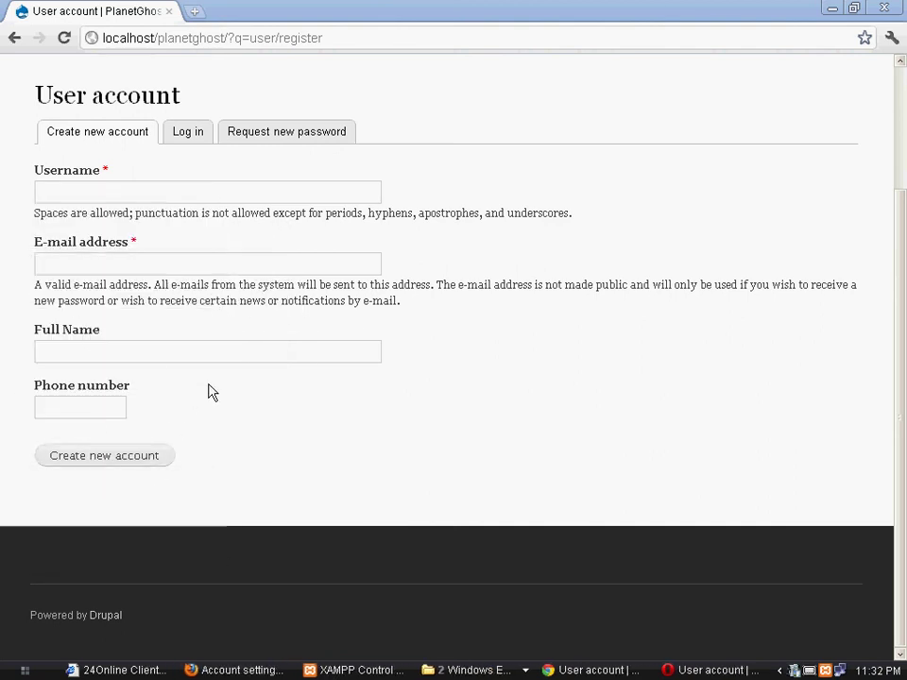
# Return to Firefox's Manage fields list showing Full Name (Text) and Phone number (Integer)
pyautogui.hotkey('alt', 'Tab')
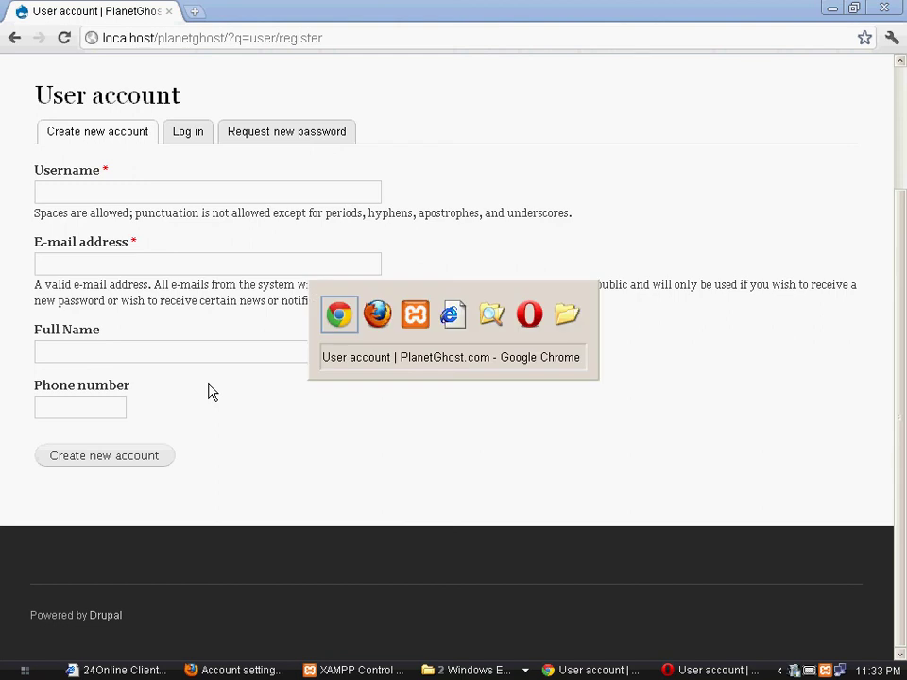
pyautogui.hotkey('alt', 'Tab')
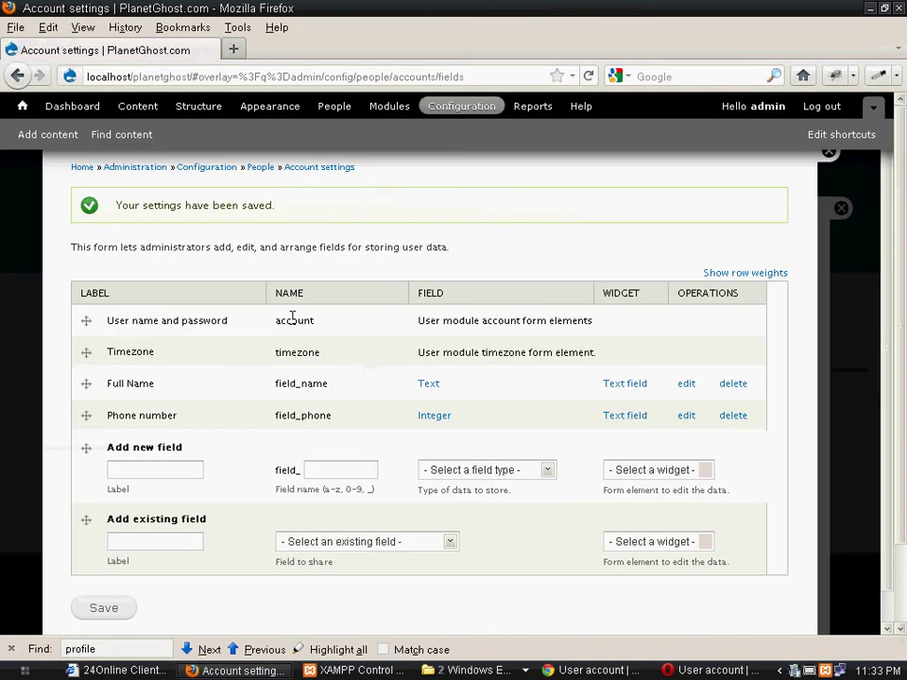
pyautogui.hotkey('alt', 'Tab')
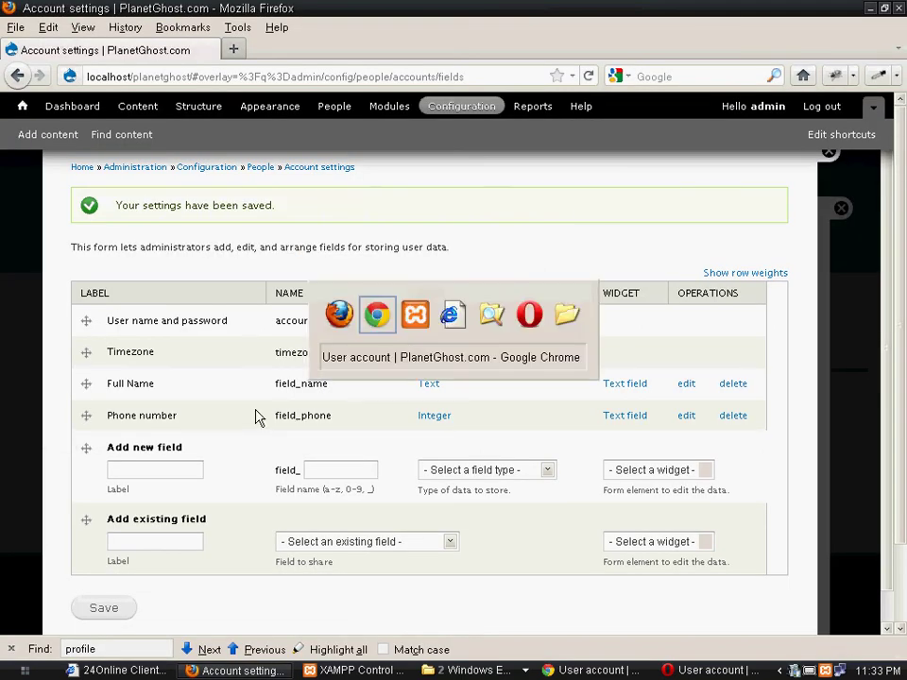
pyautogui.hotkey('alt', 'Tab')
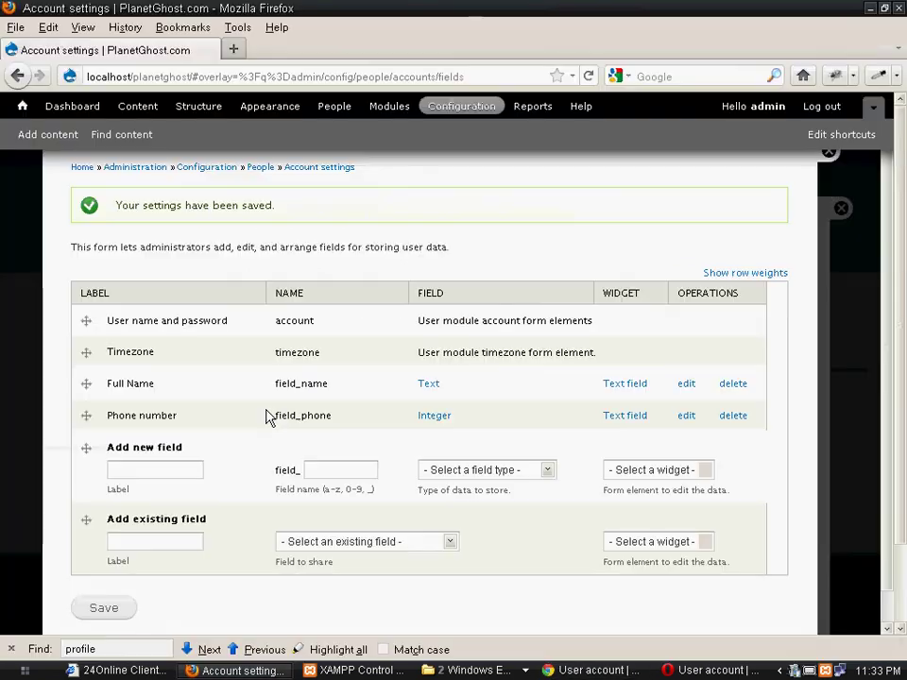
pyautogui.scroll(-1, 274, 434)
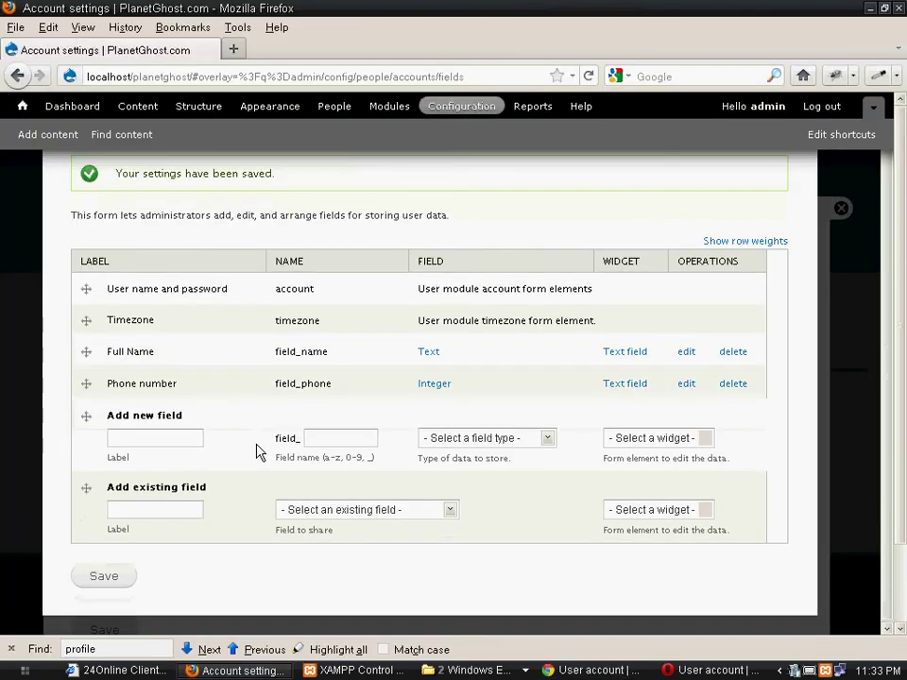
pyautogui.scroll(-3, 256, 451)
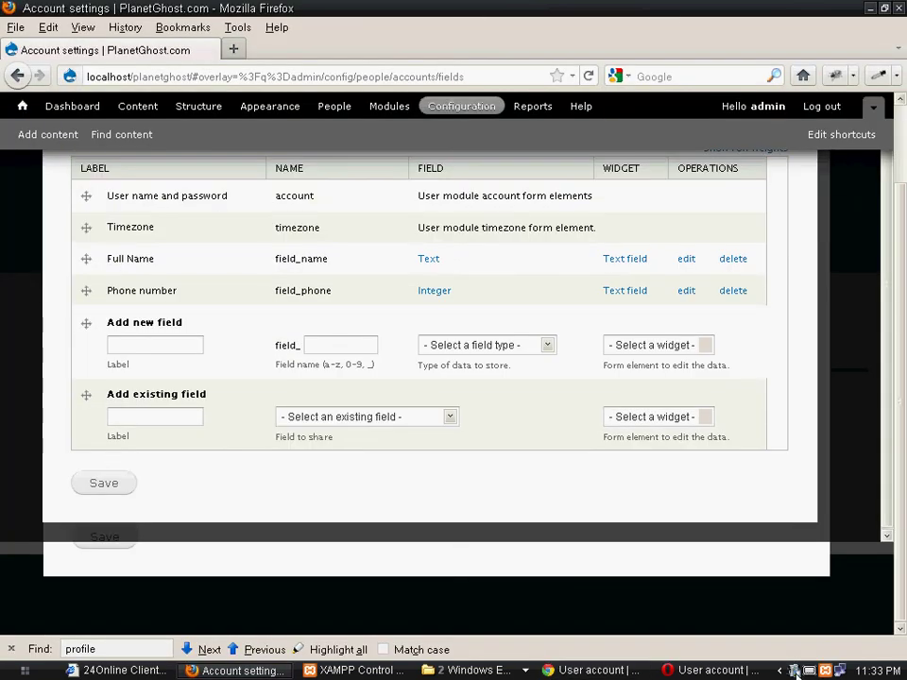